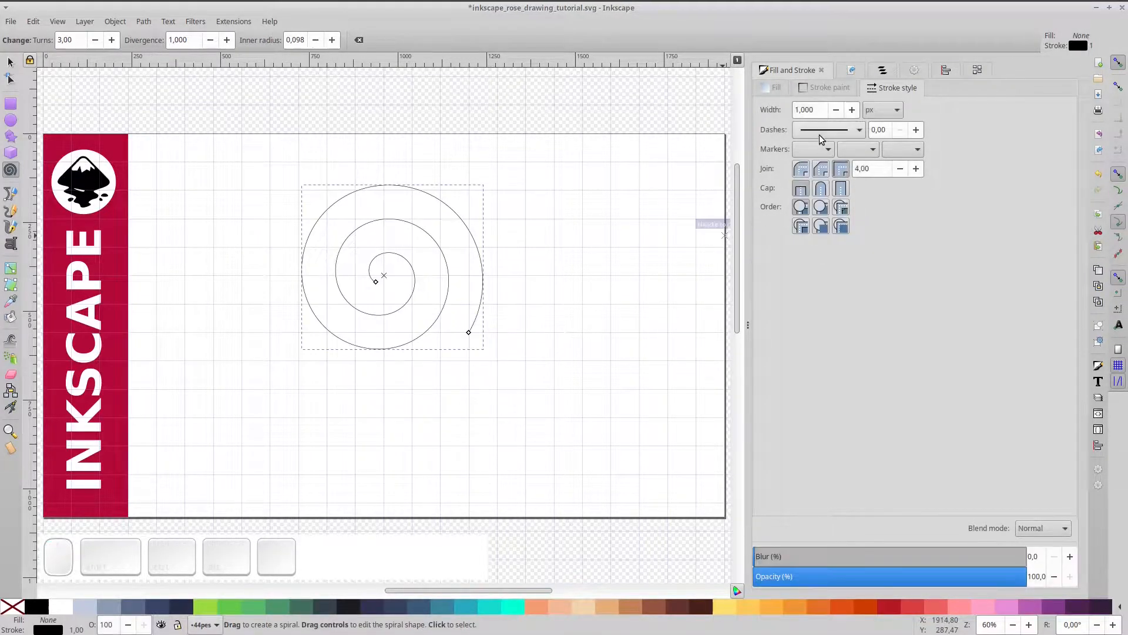
- Set the spiral's stroke width to 100 px and give it round joins and round caps
left_click_drag(816, 112, 765, 100)
type("100")
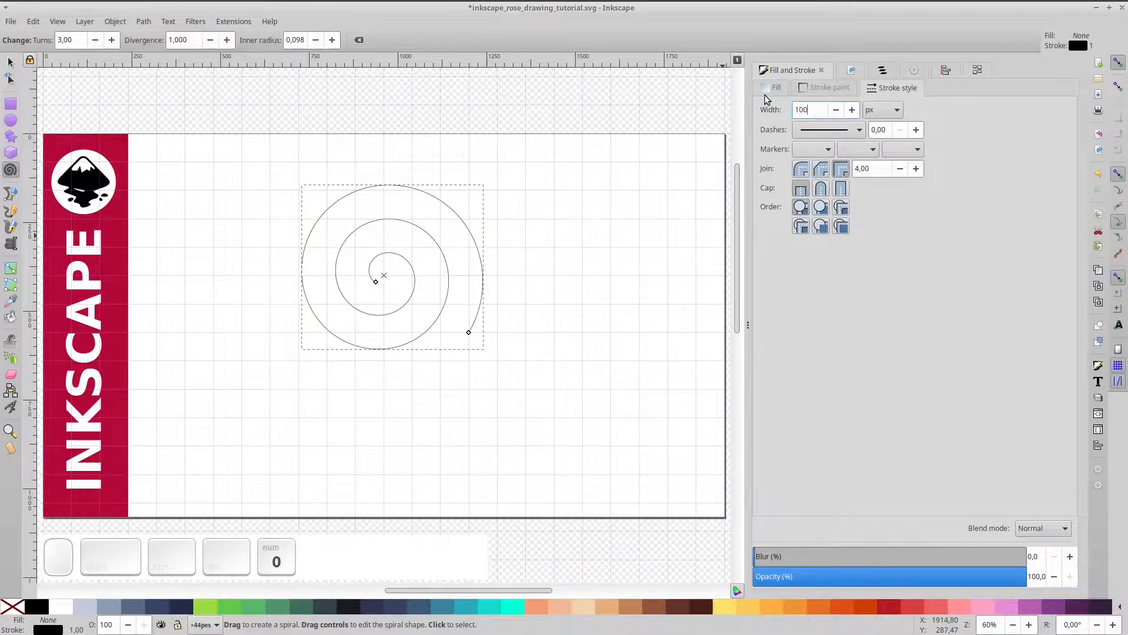
key("Return")
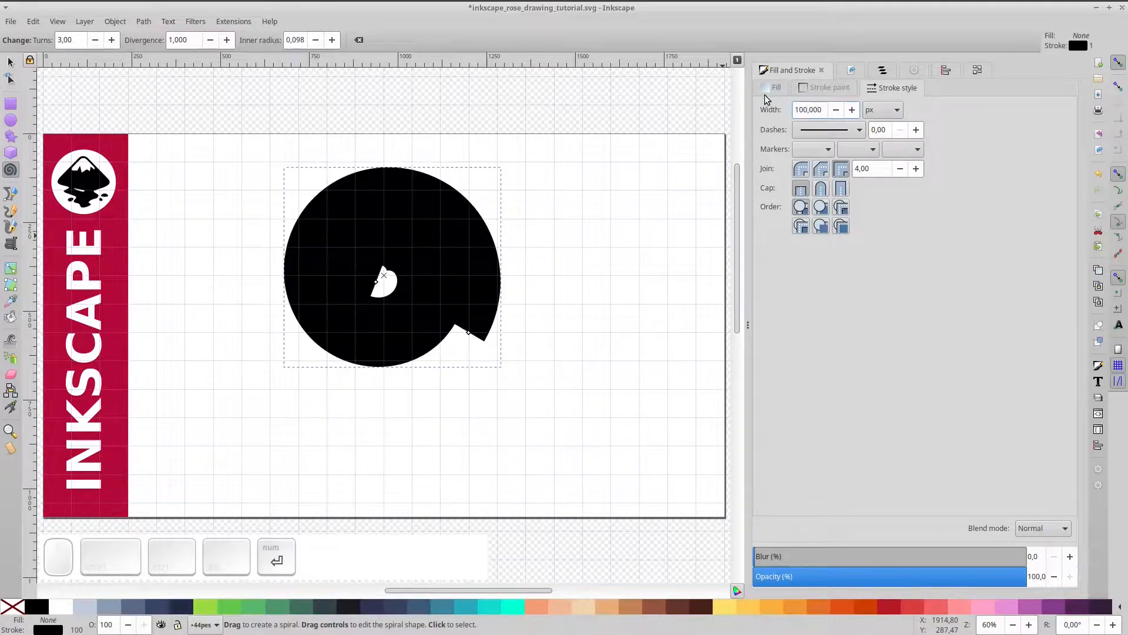
left_click(801, 170)
left_click(821, 188)
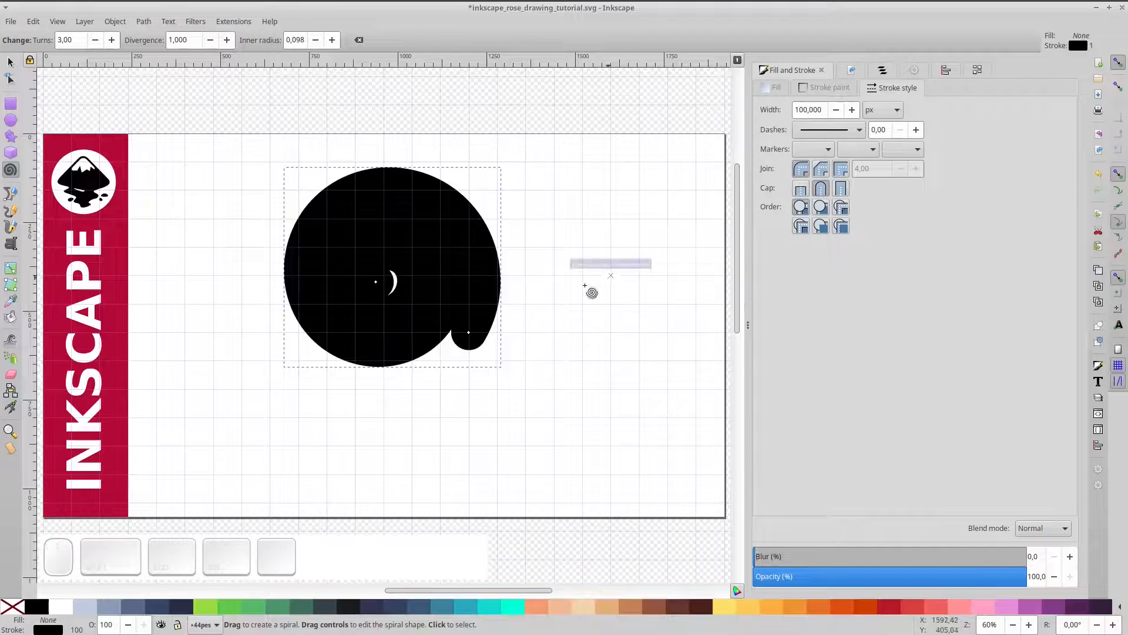
- Apply a dashed stroke pattern with long petal-like segments to the spiral and enlarge it until white gaps separate its turns
left_click_drag(468, 334, 474, 338)
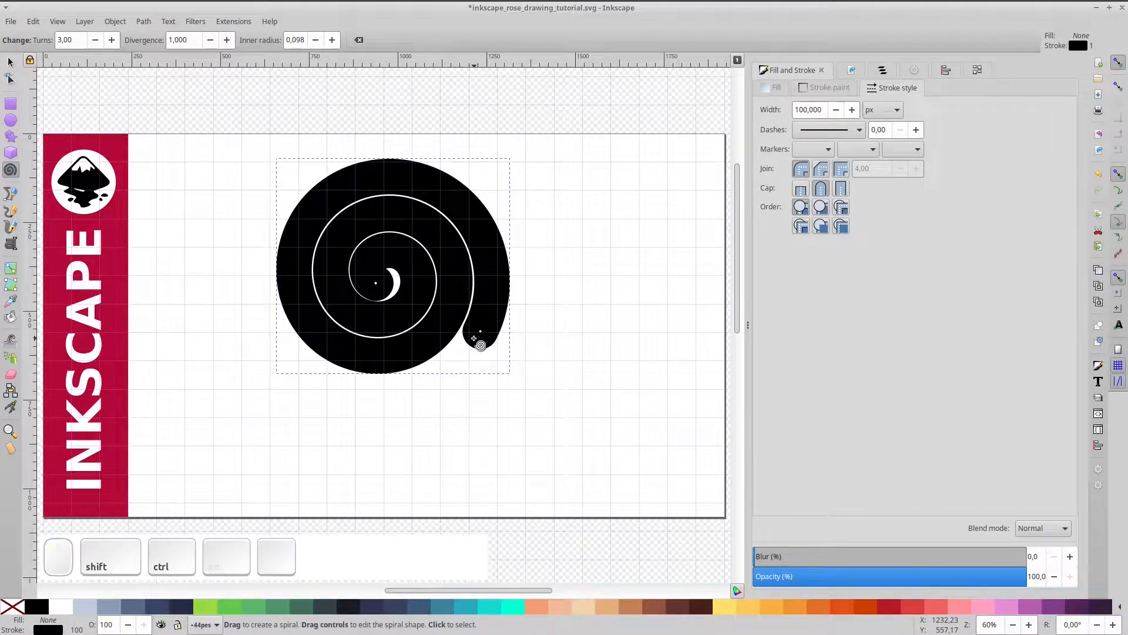
left_click(819, 129)
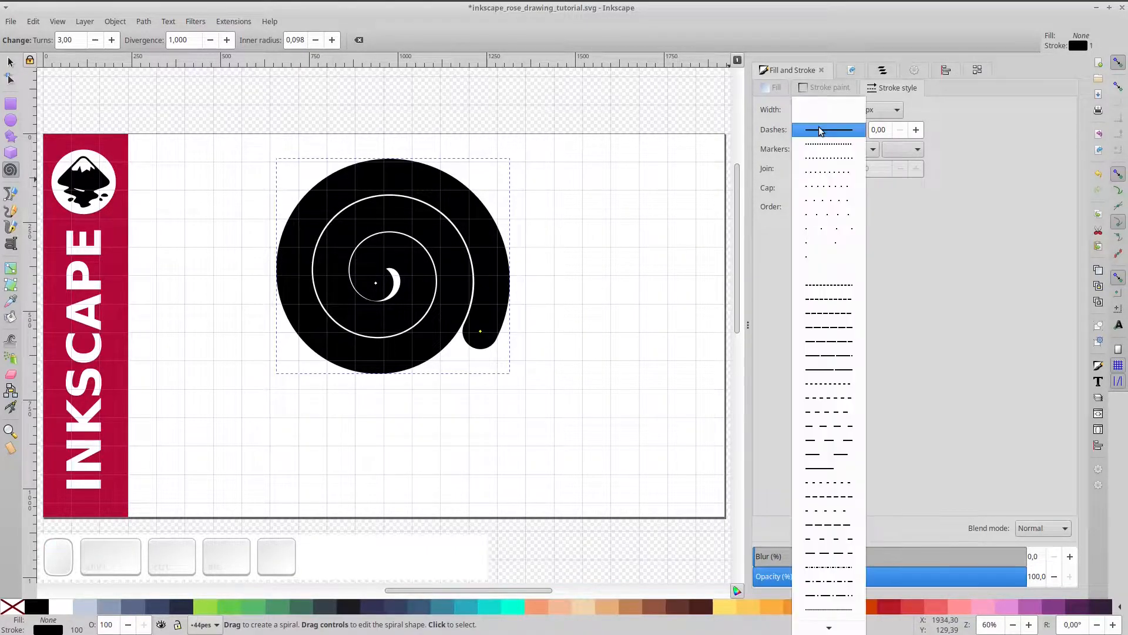
left_click(833, 281)
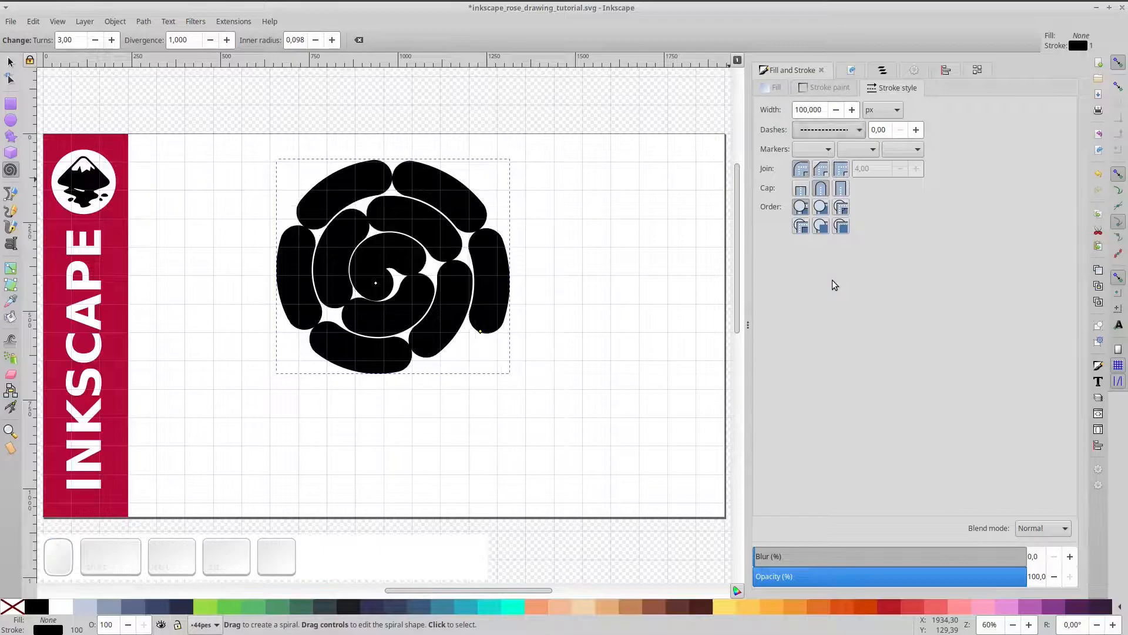
key("Down")
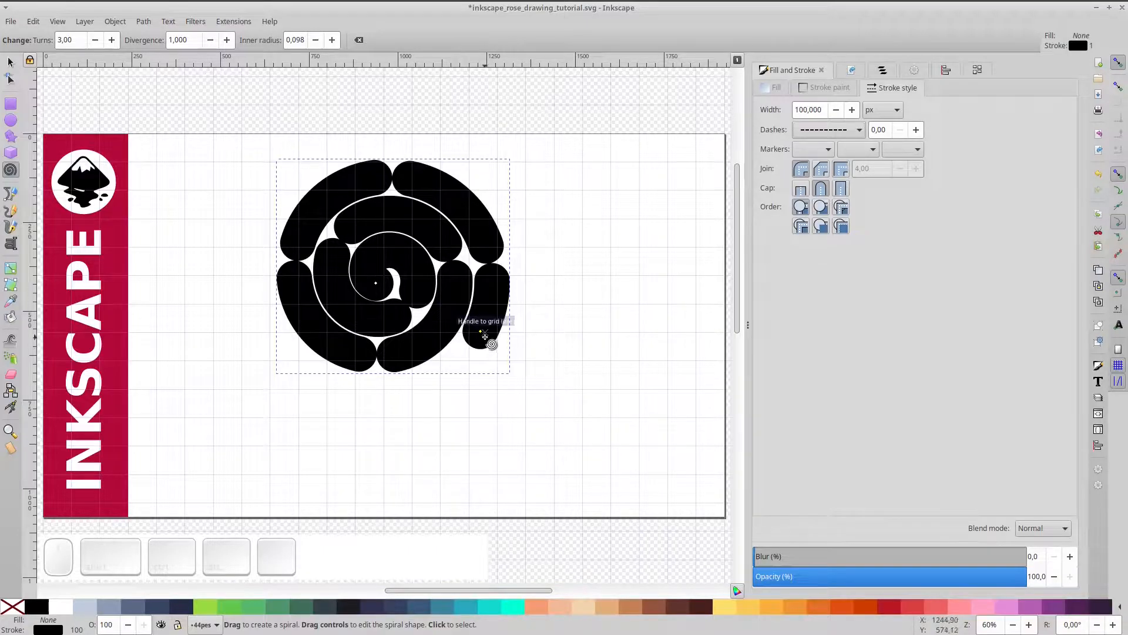
left_click_drag(483, 335, 498, 355)
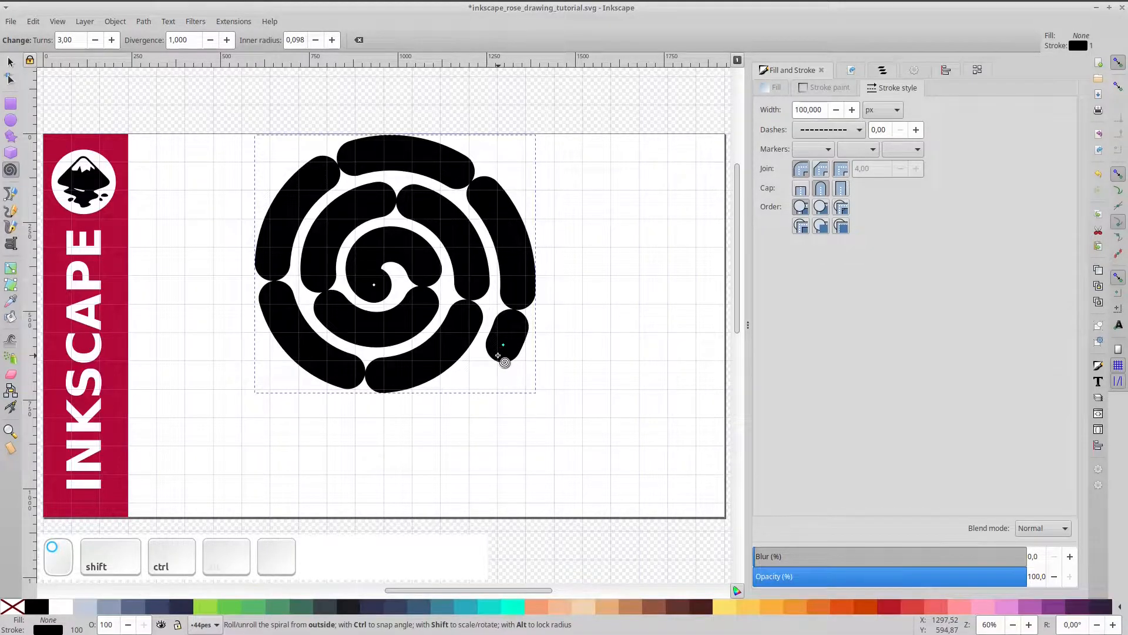
left_click_drag(497, 356, 499, 357)
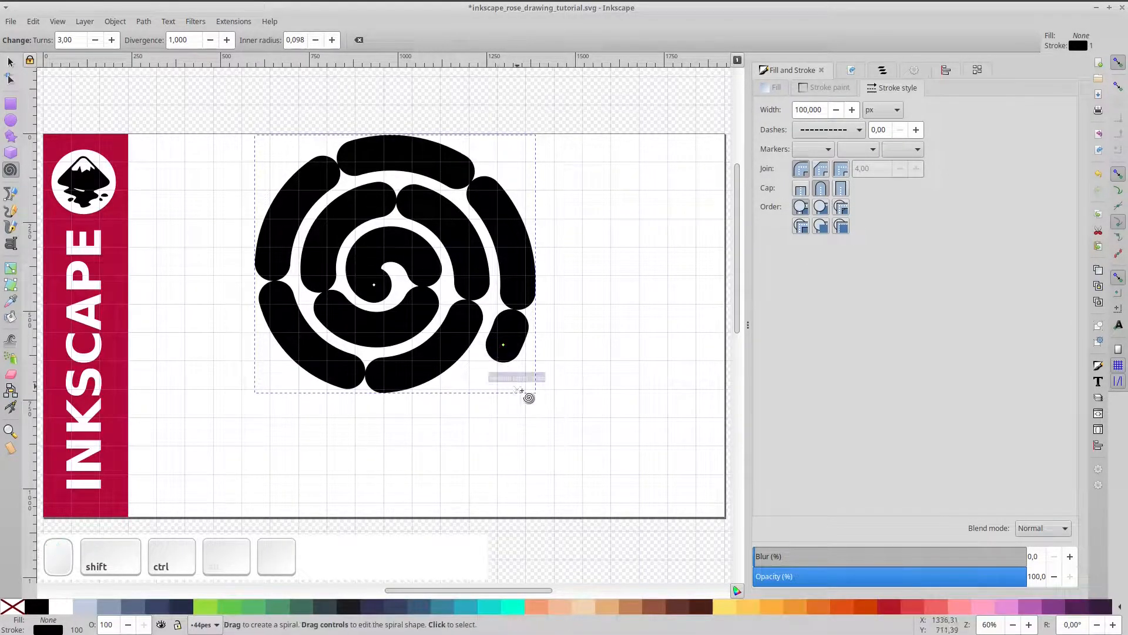
- Turn the spiral's dashes into real path segments with the Convert to Dashes extension
left_click(233, 22)
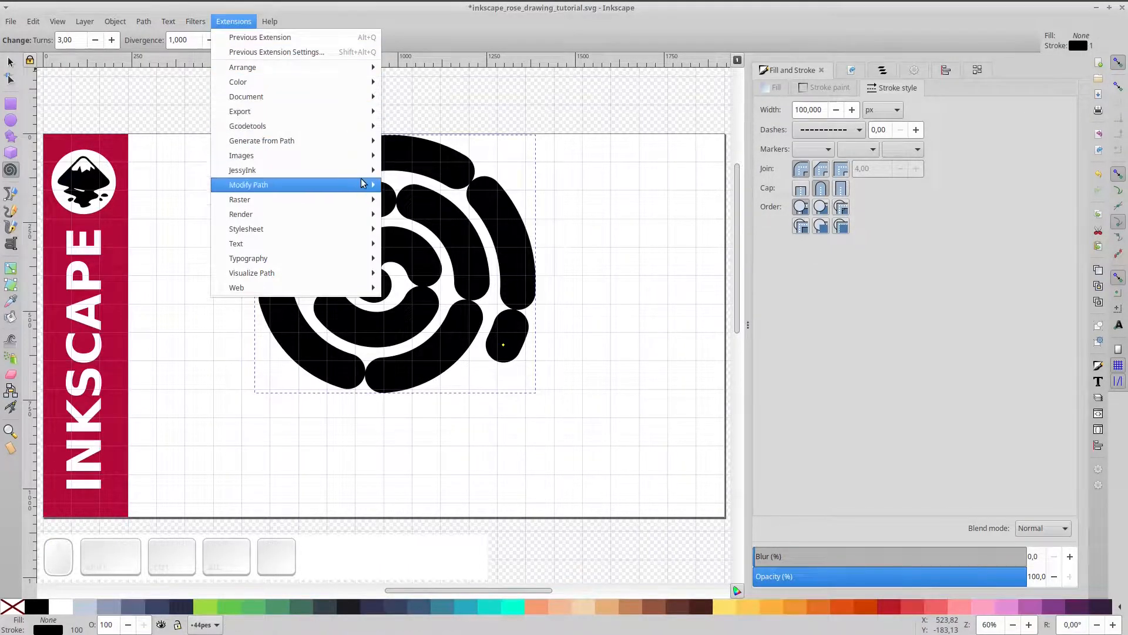
mouse_move(363, 183)
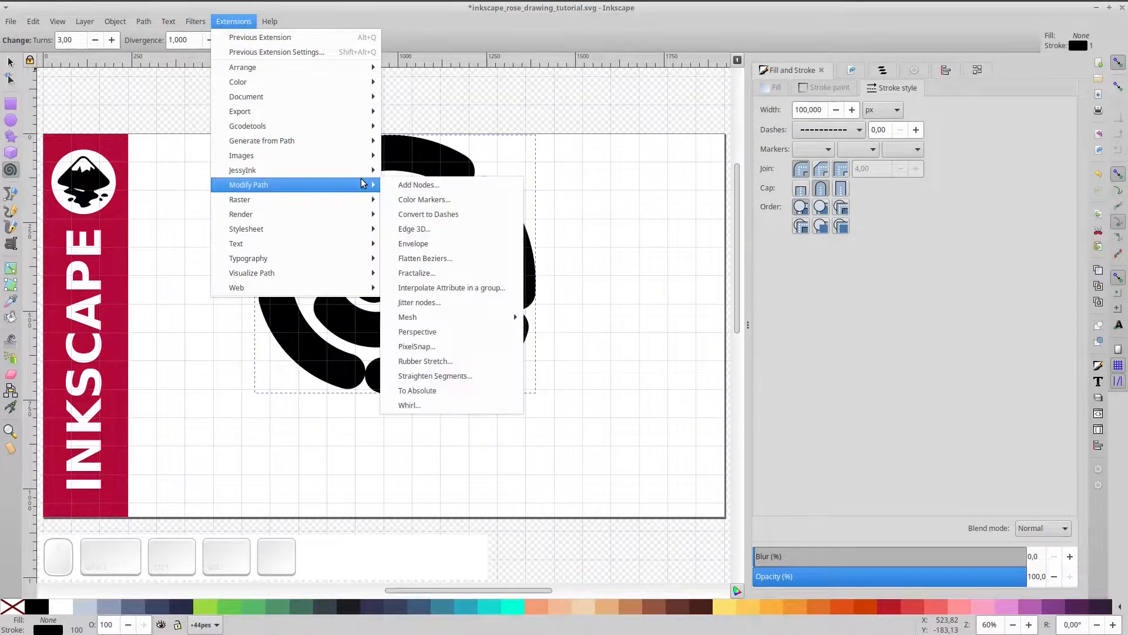
left_click(449, 216)
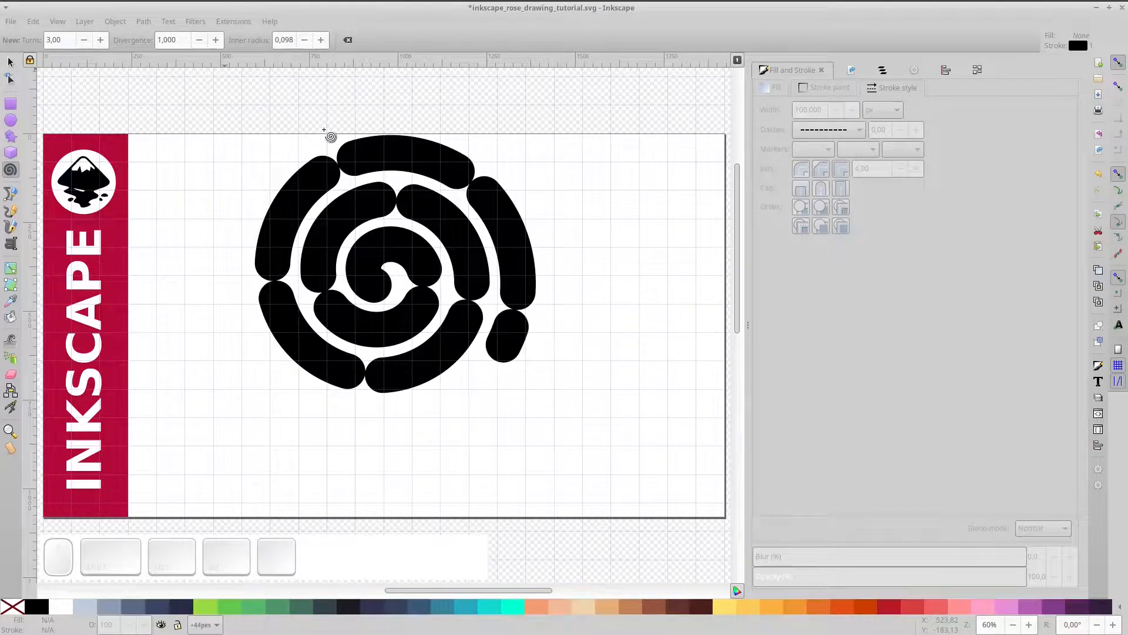
- Convert the dashed spiral's stroke to a path and break it apart into separate petals
left_click(144, 22)
left_click(164, 53)
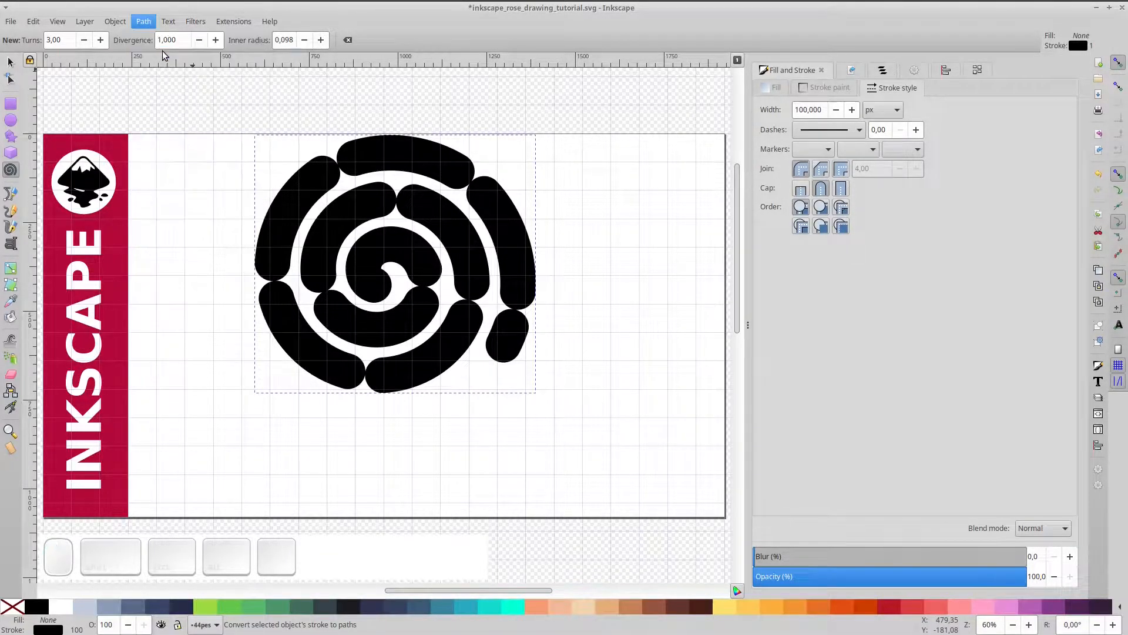
left_click(144, 24)
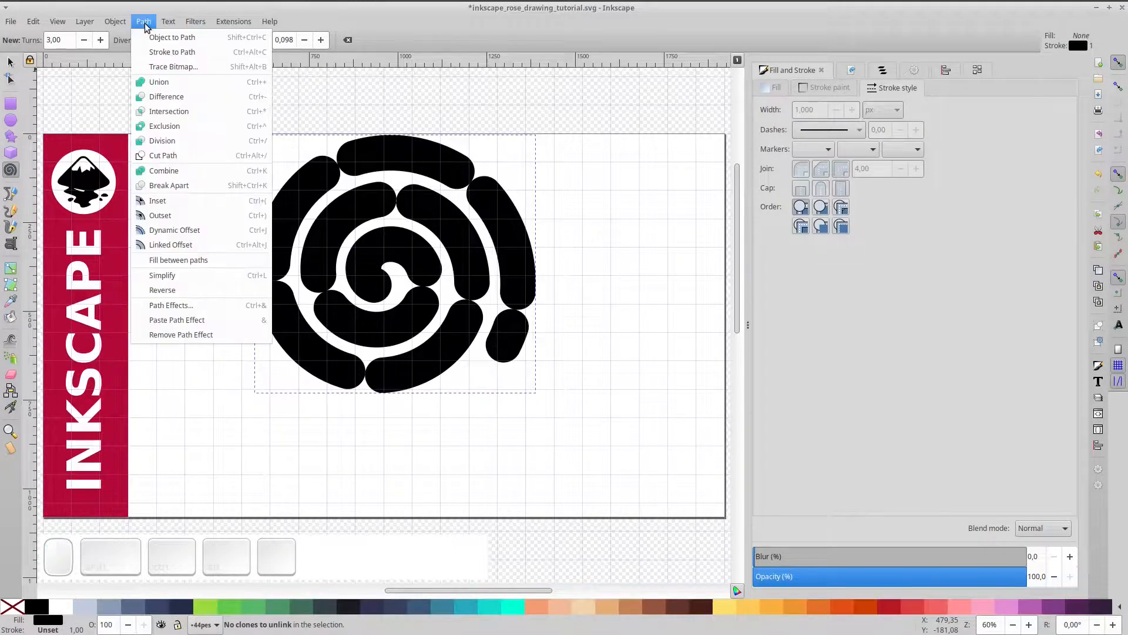
left_click(222, 186)
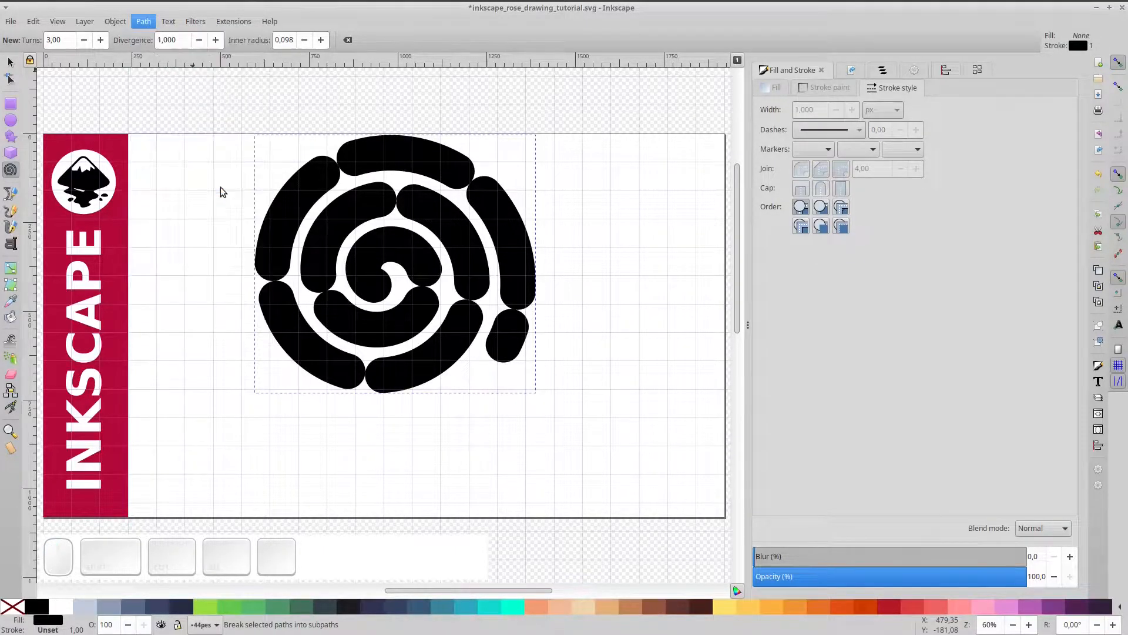
- Examine the separated petals one by one and the nodes where the inner petals touch
left_click(10, 78)
key("Escape")
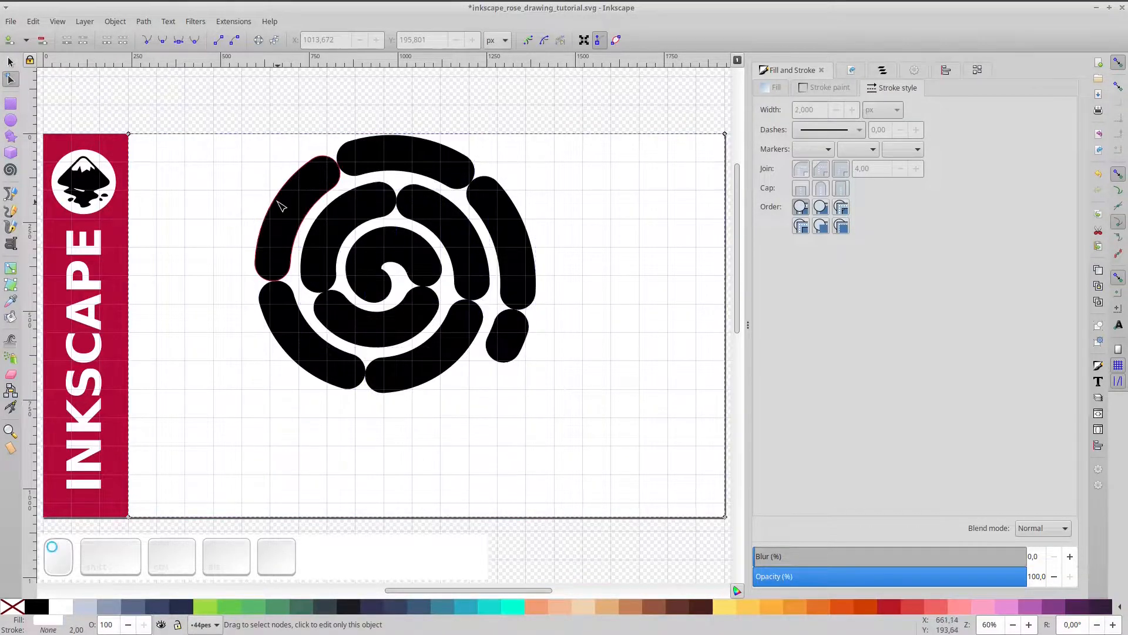
left_click(385, 241)
left_click(435, 217)
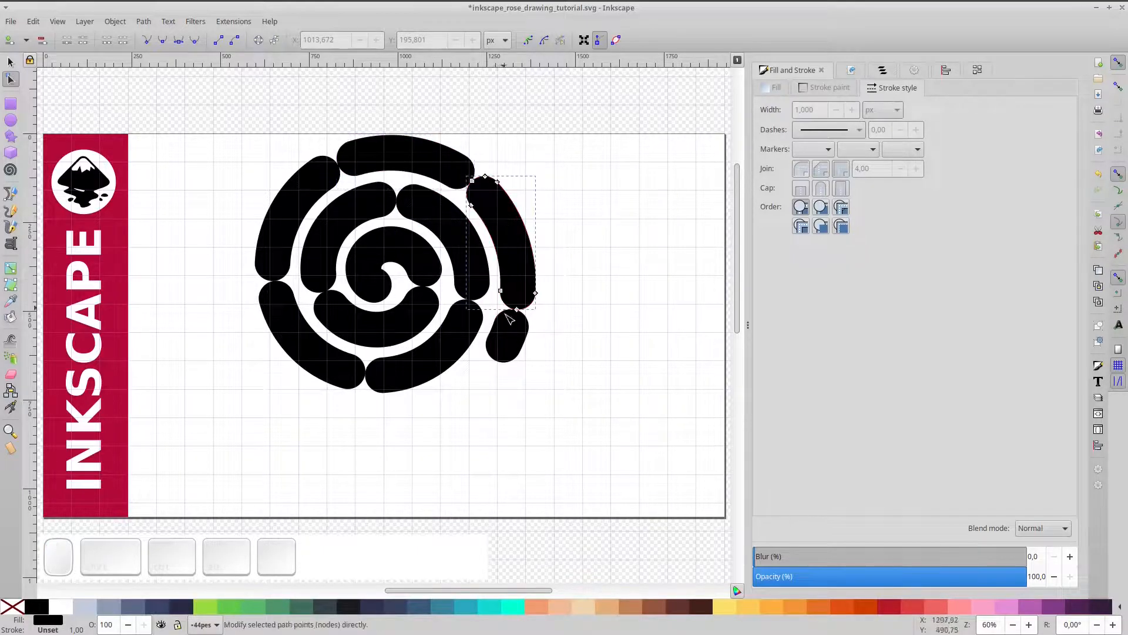
left_click(502, 335)
left_click(453, 340)
scroll(396, 327, "up", 4)
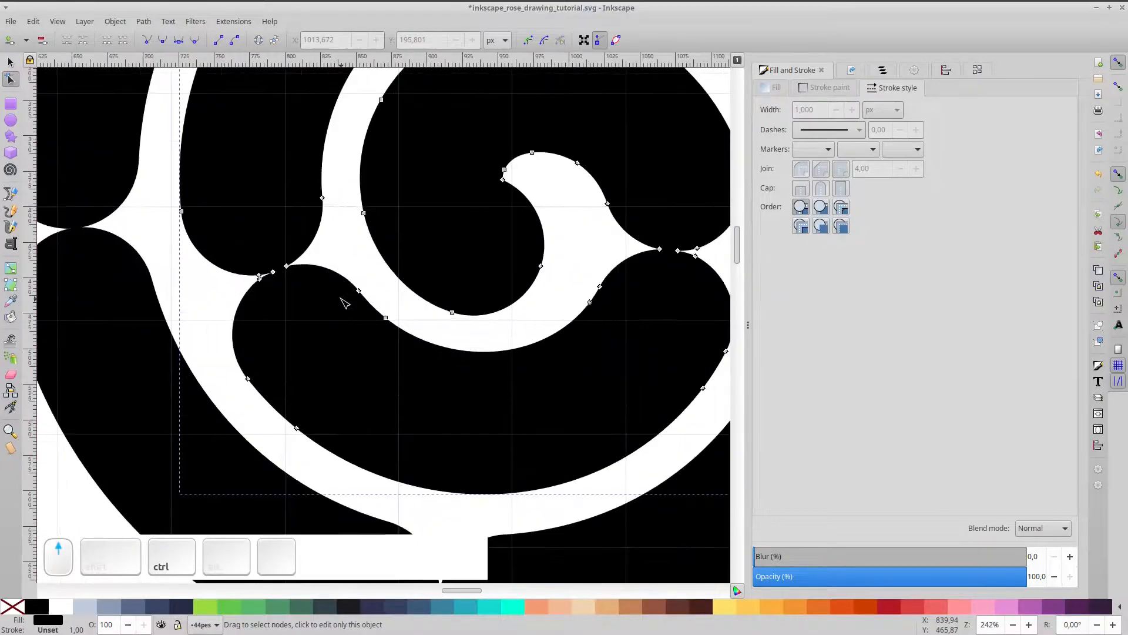
scroll(341, 298, "down", 3)
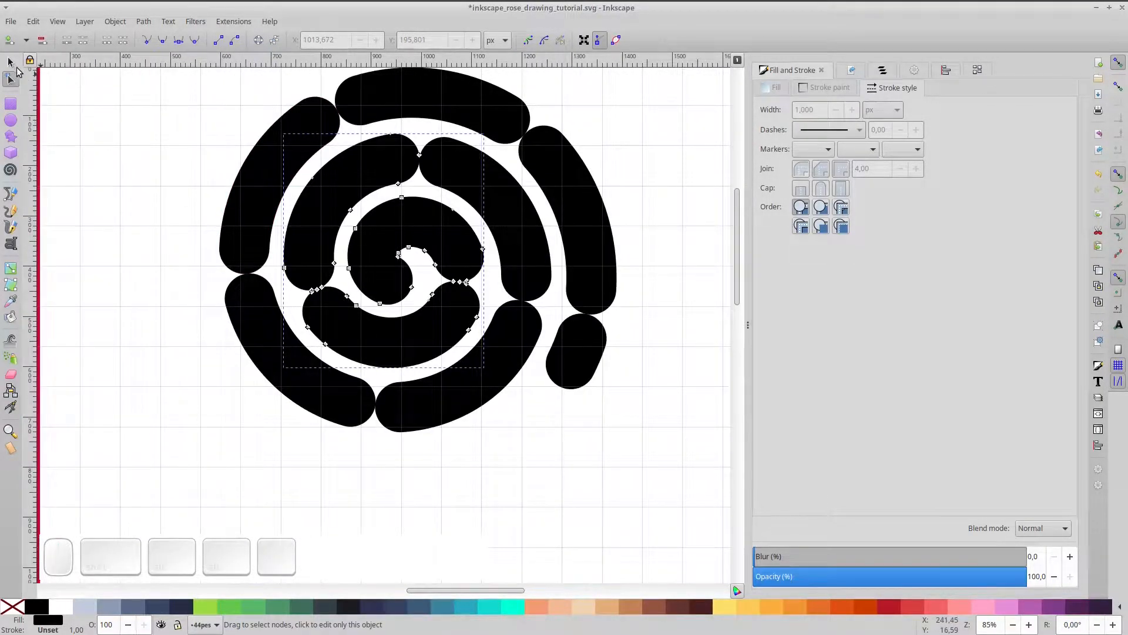
- Select the six petals of the outer ring and group them
left_click(11, 62)
left_click(369, 105)
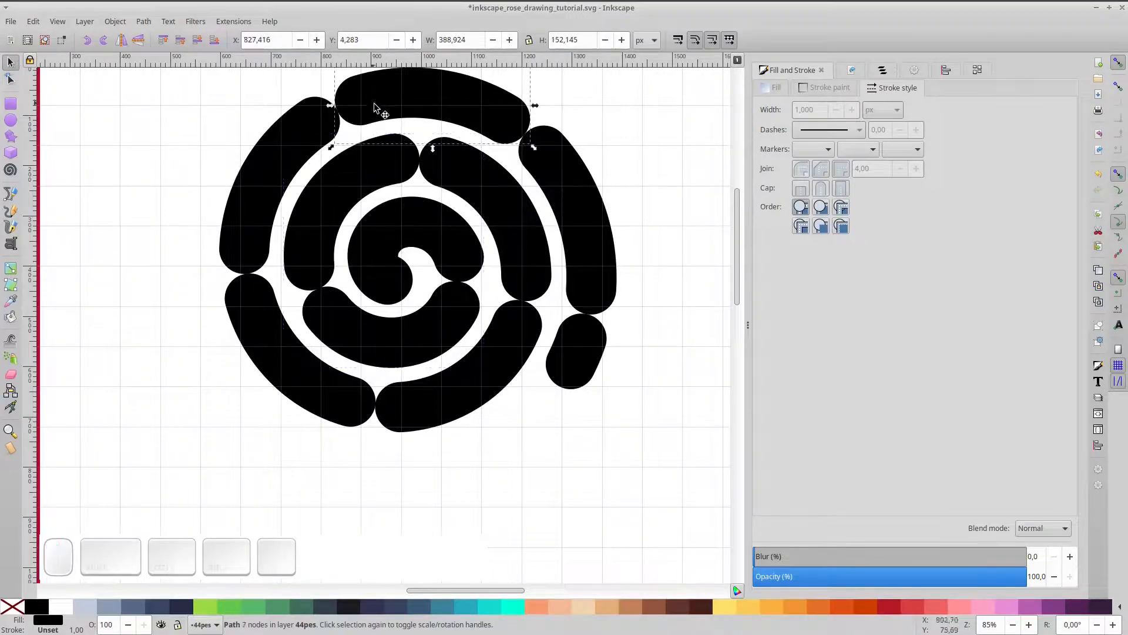
left_click(567, 188, "shift")
left_click(577, 352, "shift")
left_click(409, 401, "shift")
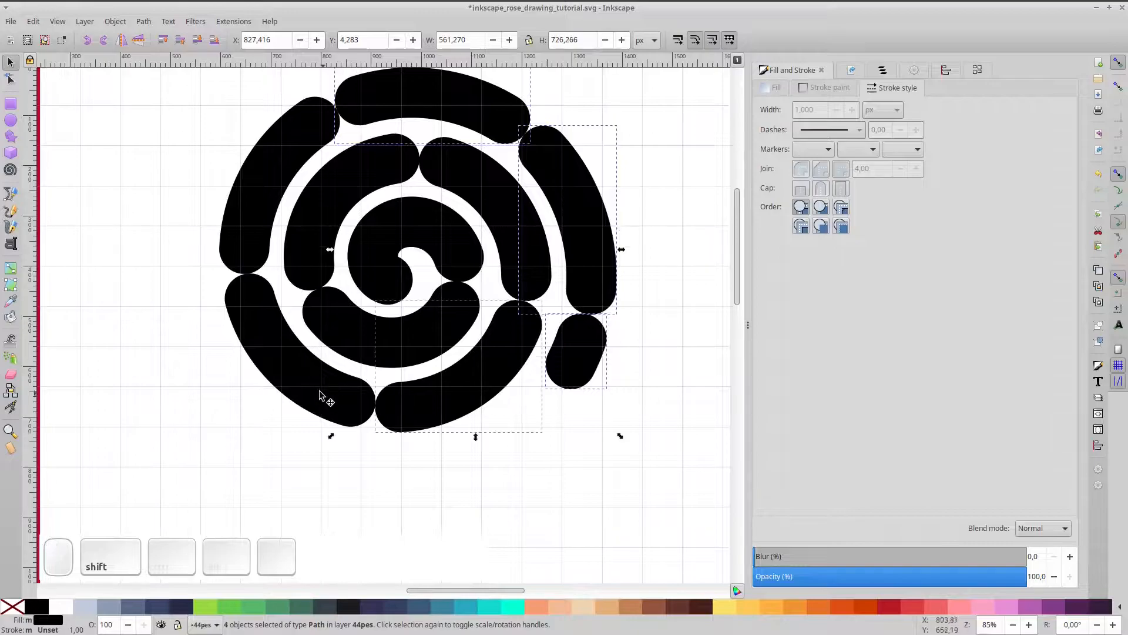
left_click(259, 323, "shift")
left_click(235, 241, "shift")
key("ctrl")
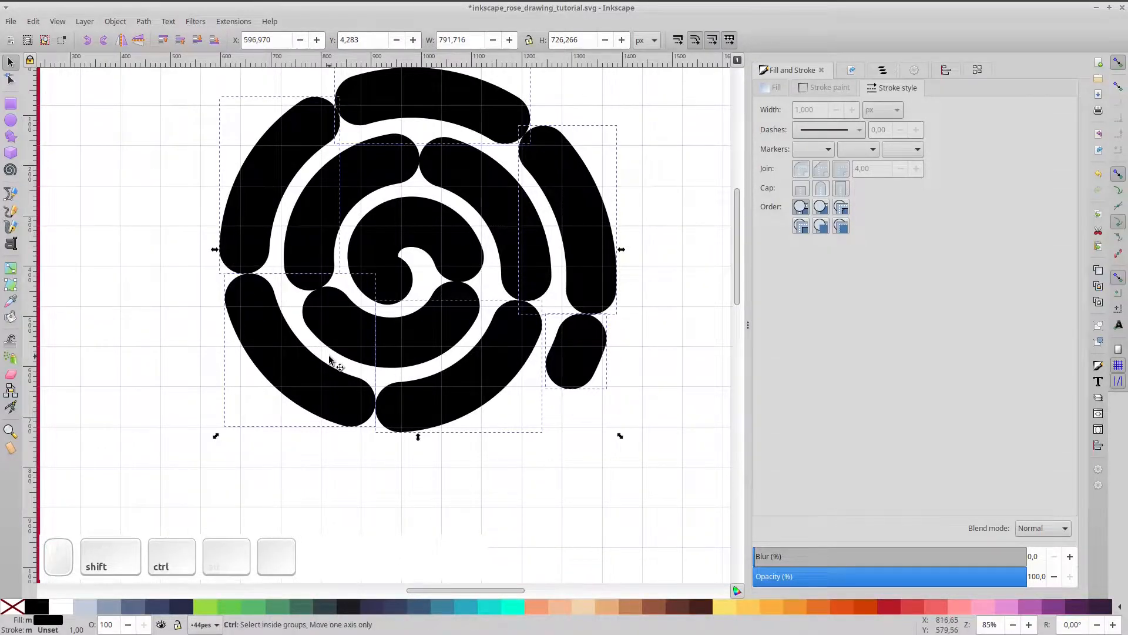
key("ctrl+g")
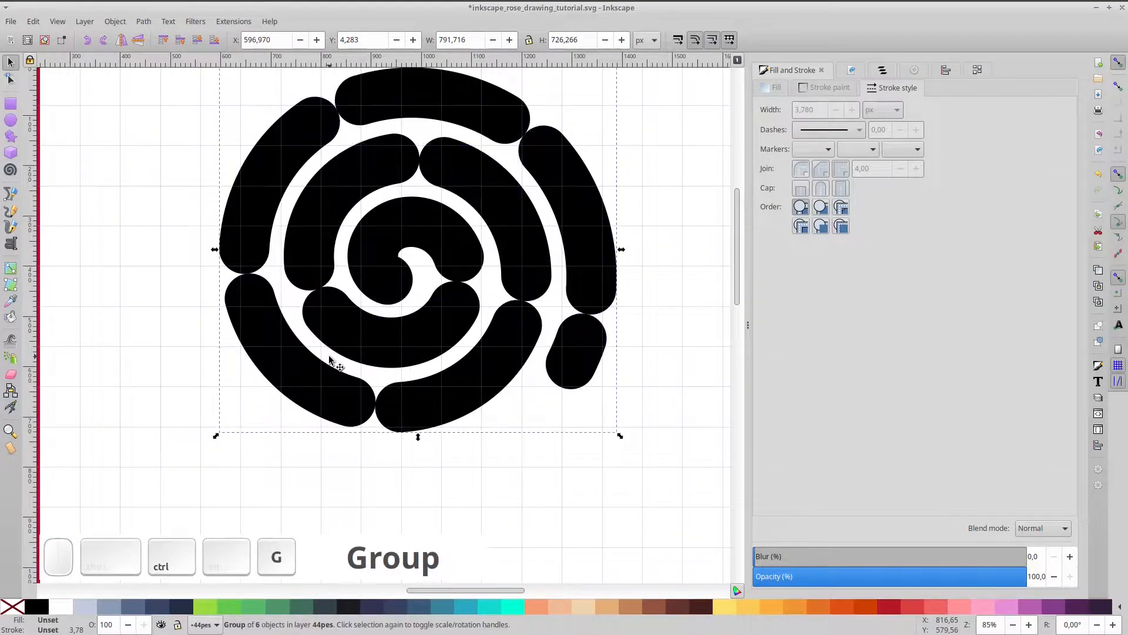
- Fill the outer petal group with dark red and give it a black stroke 6 px wide
left_click(898, 605)
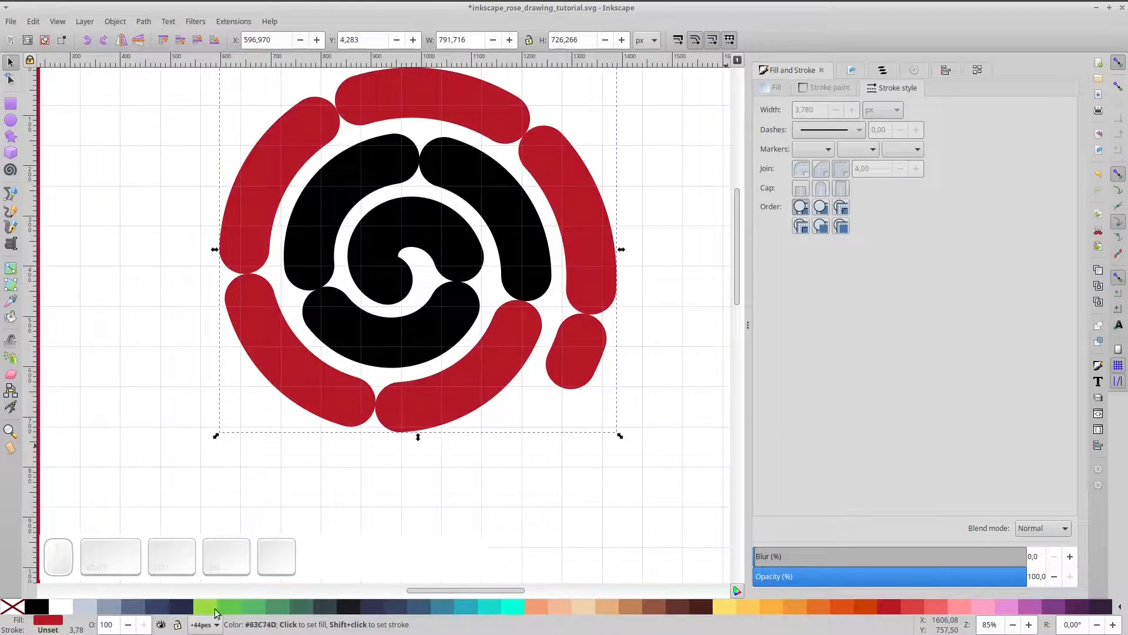
left_click(37, 610, "shift")
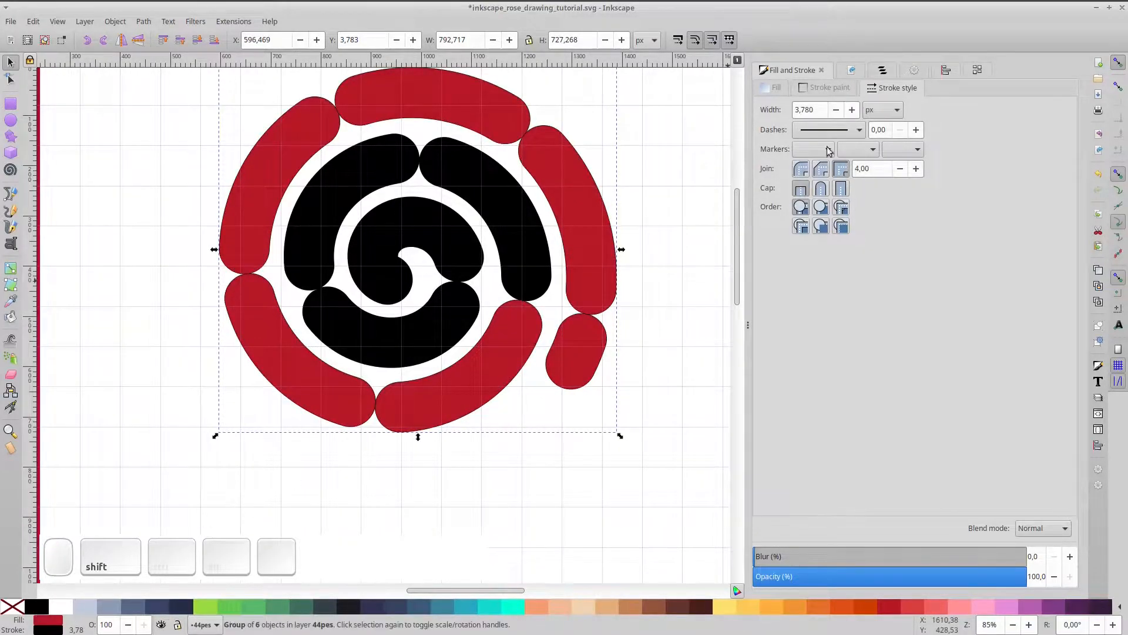
type("6")
key("Return")
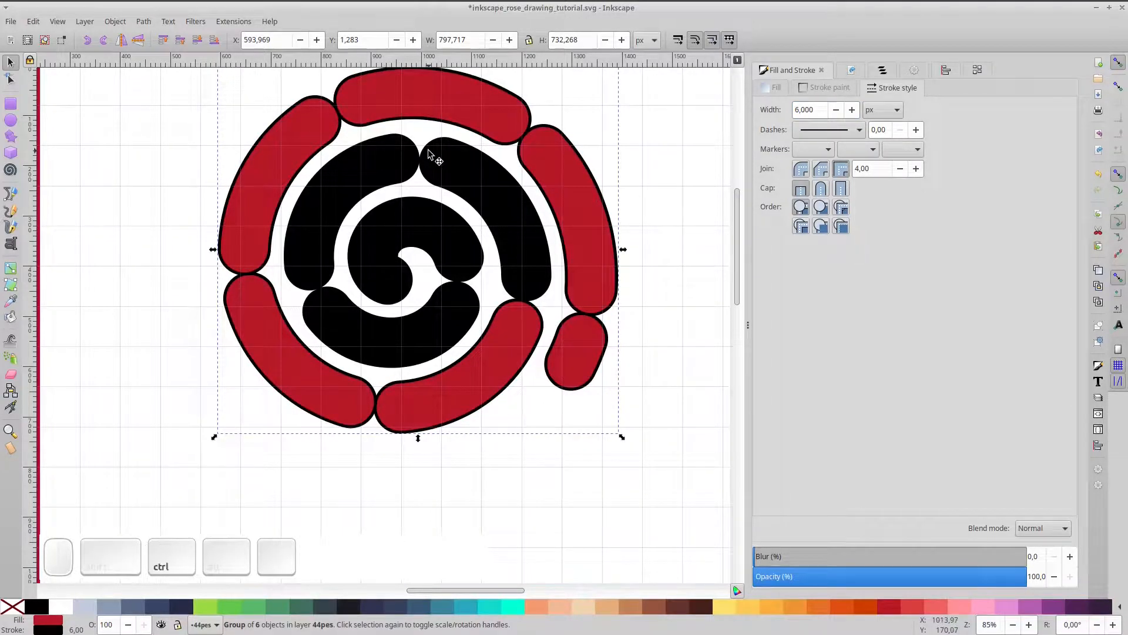
- Duplicate the outer petal group, scale the copy about its centre to about 94.6%, and group it with the original
key("ctrl+d")
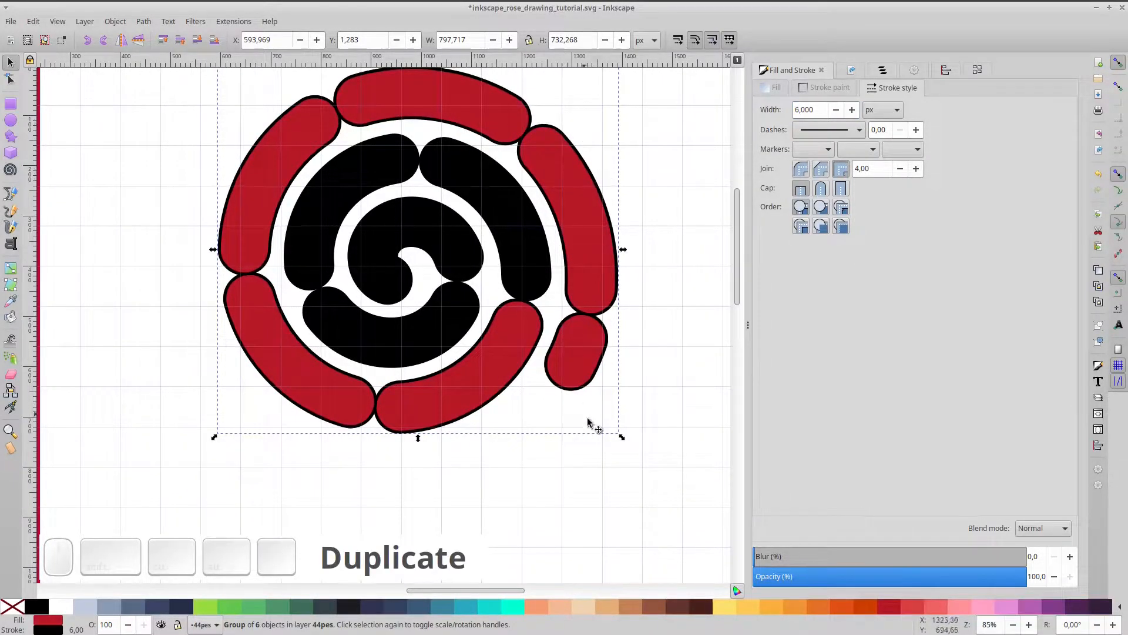
left_click_drag(620, 436, 609, 431)
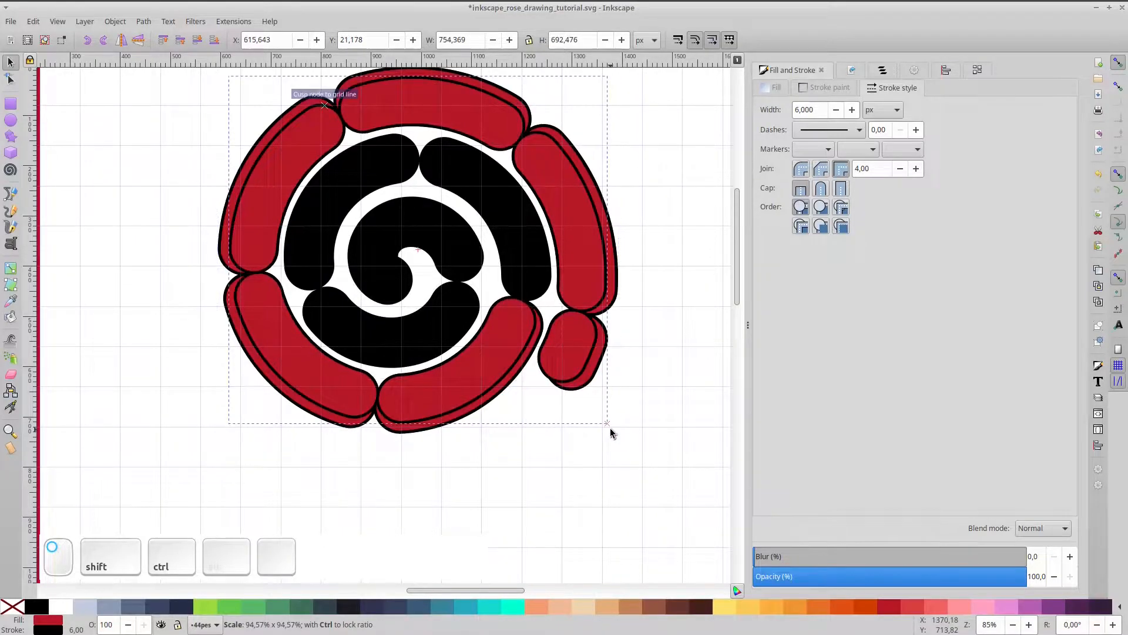
left_click(622, 309, "shift")
key("ctrl+g")
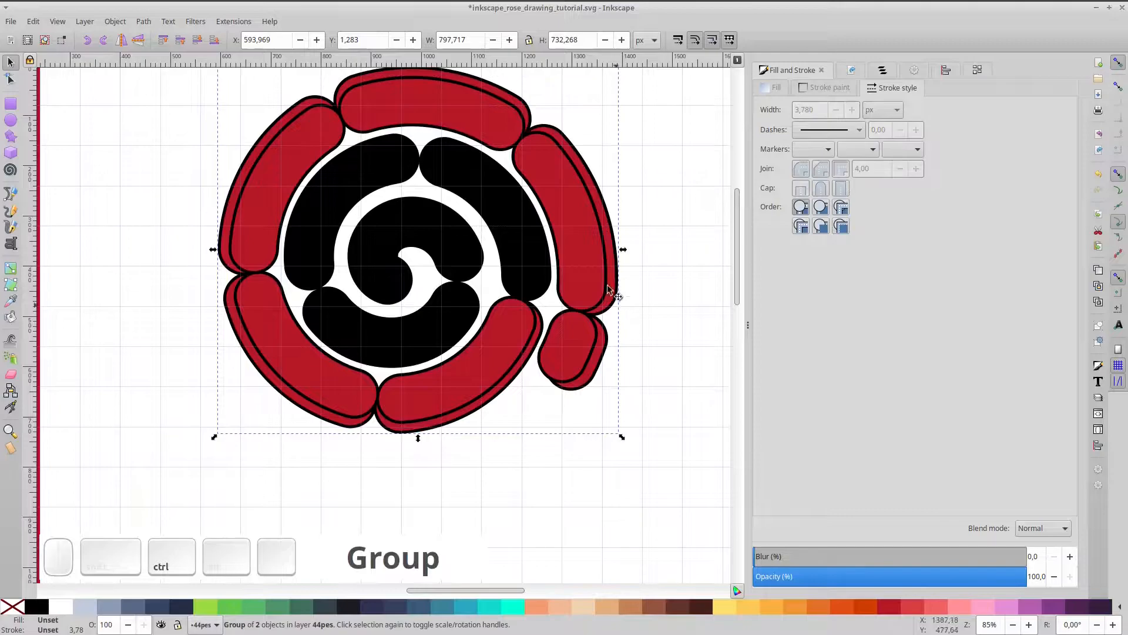
- Inside the group, fill the larger rear petals with a lighter red and remove the stroke from the smaller front petals
double_click(620, 245)
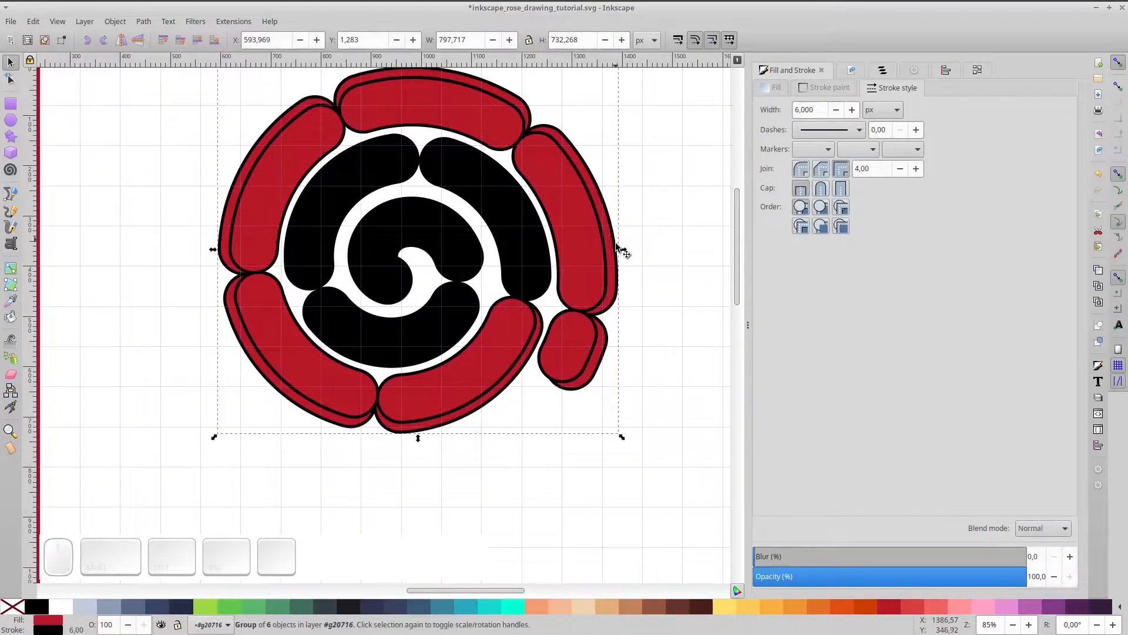
left_click(913, 614)
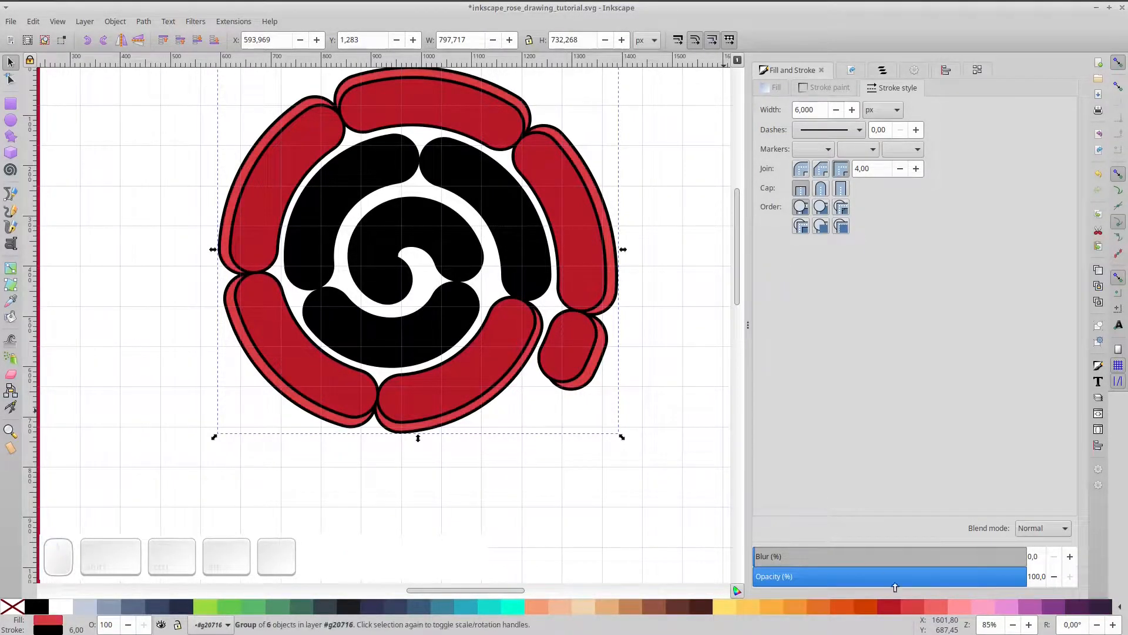
left_click(469, 126)
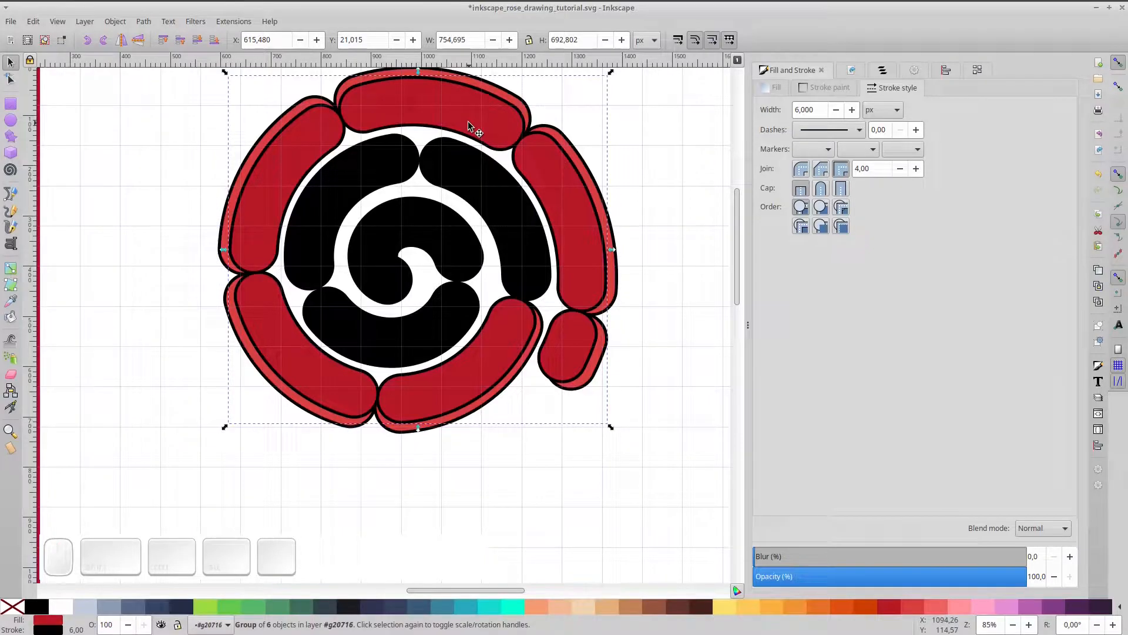
left_click(13, 608, "shift")
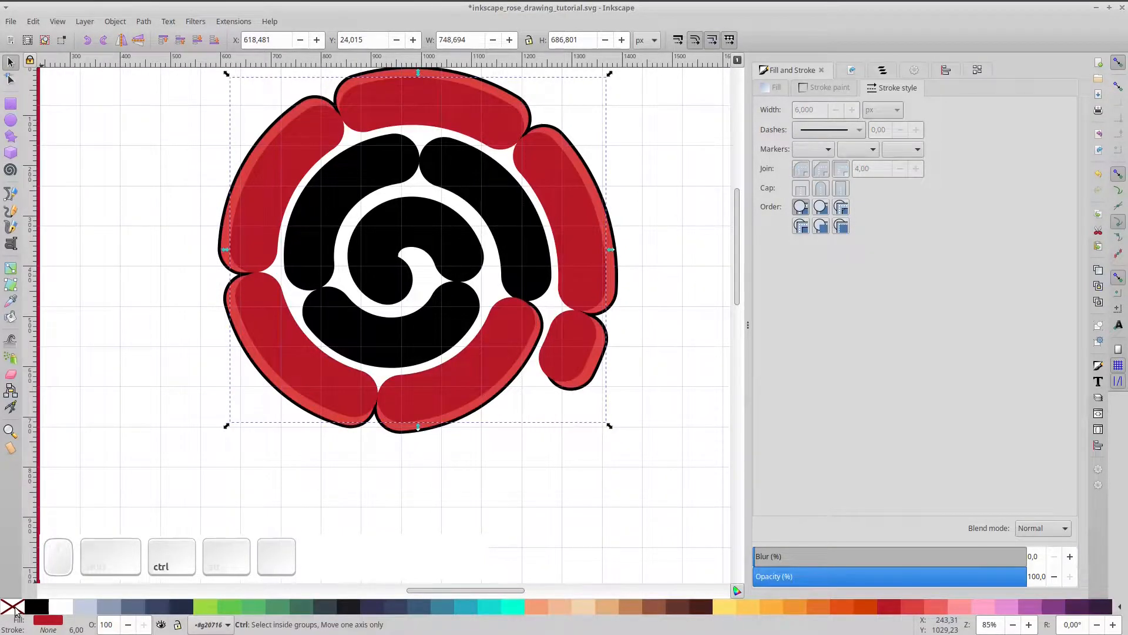
- Duplicate the front petals of the outer ring, give the copy a black stroke and remove its fill
key("ctrl+d")
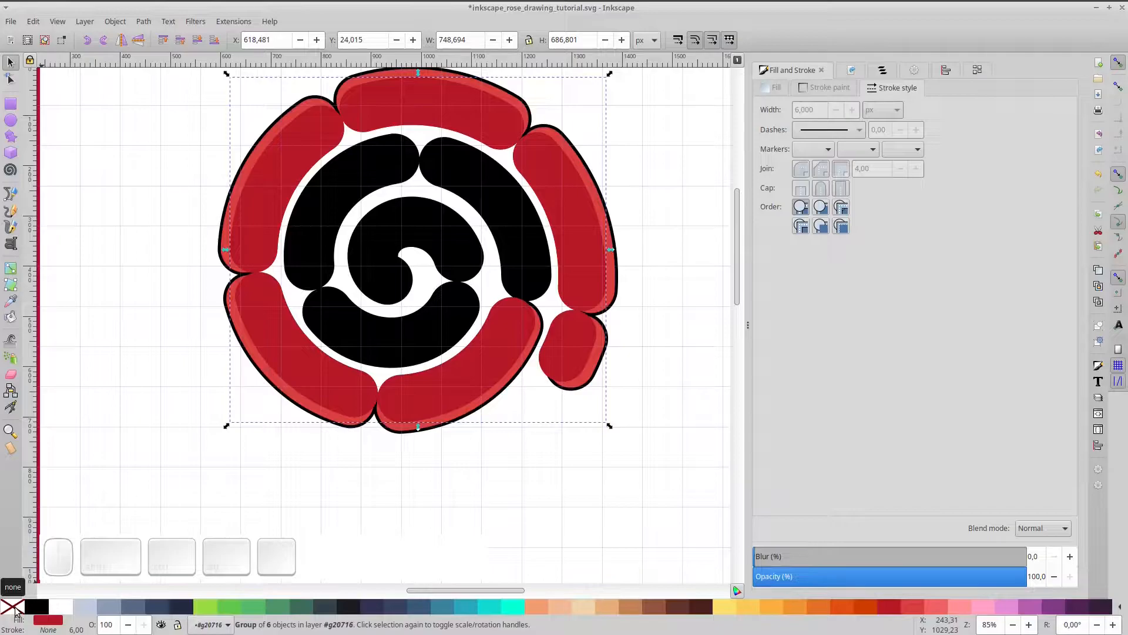
left_click(33, 610, "shift")
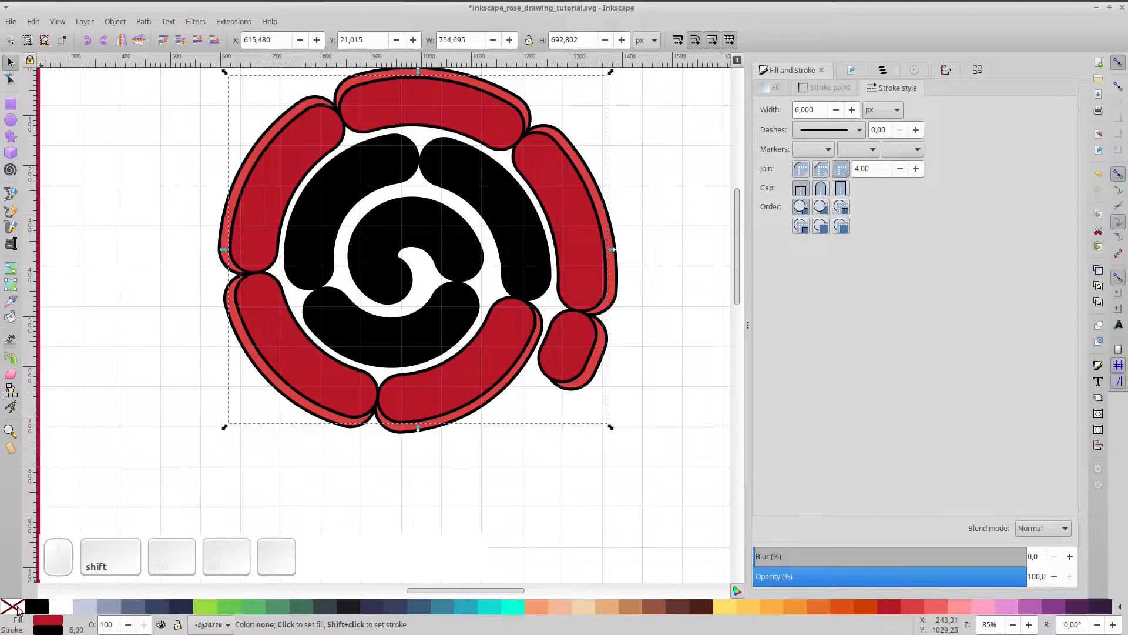
left_click(13, 608)
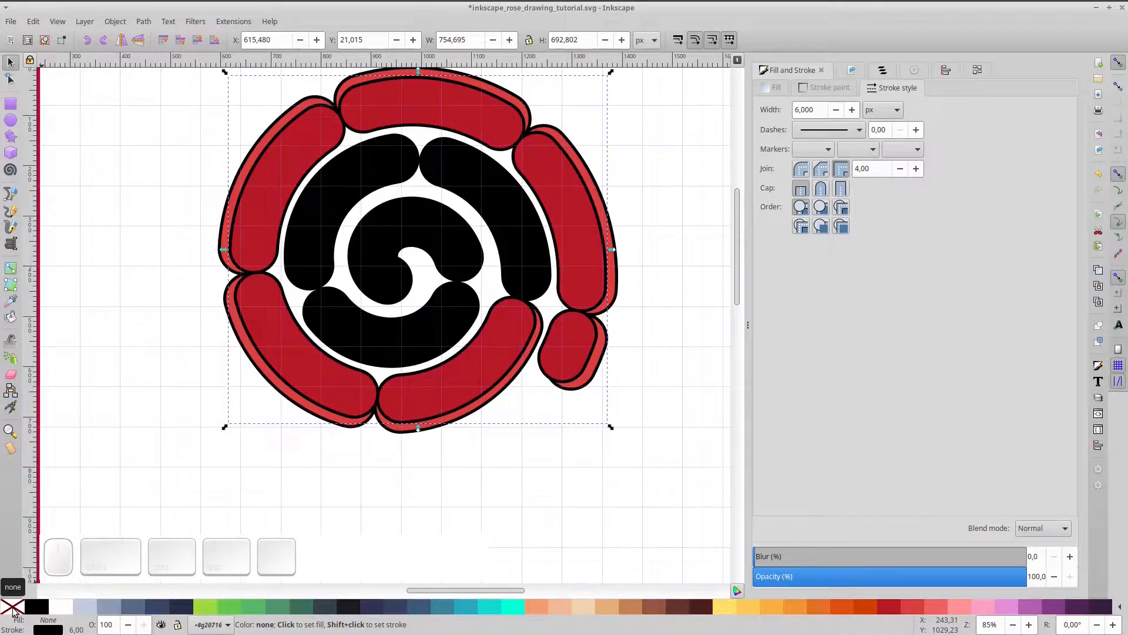
- Open the top petal's inner outline by deleting the segment between the two leftmost nodes of its outer edge
left_click(10, 81)
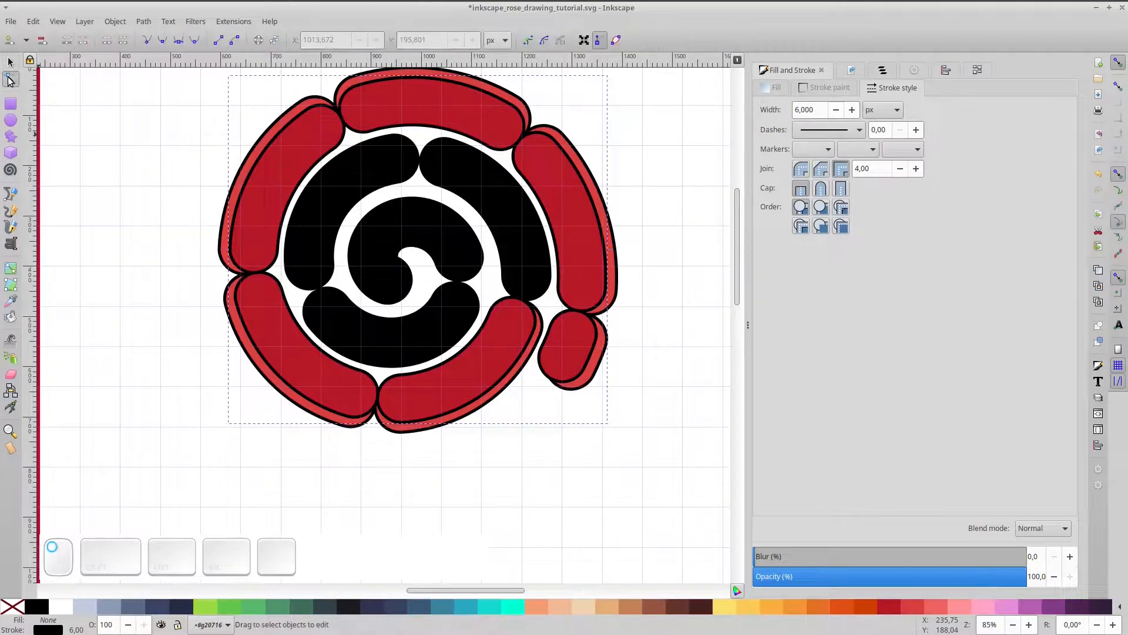
left_click(362, 93)
scroll(383, 113, "up", 1)
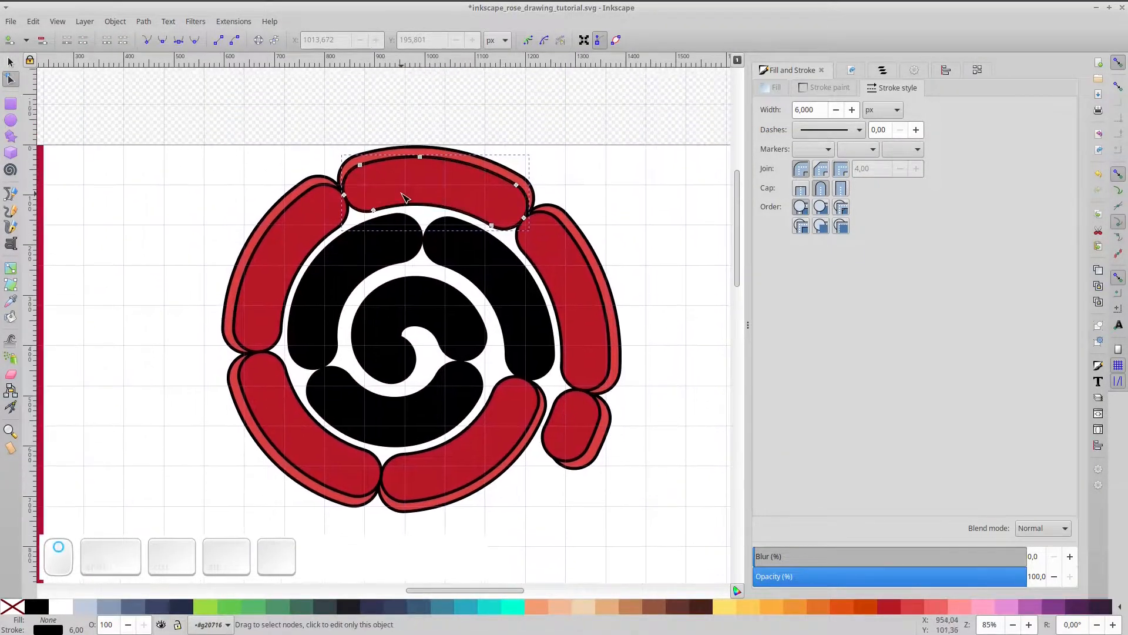
scroll(382, 112, "up", 2)
left_click_drag(296, 109, 454, 176)
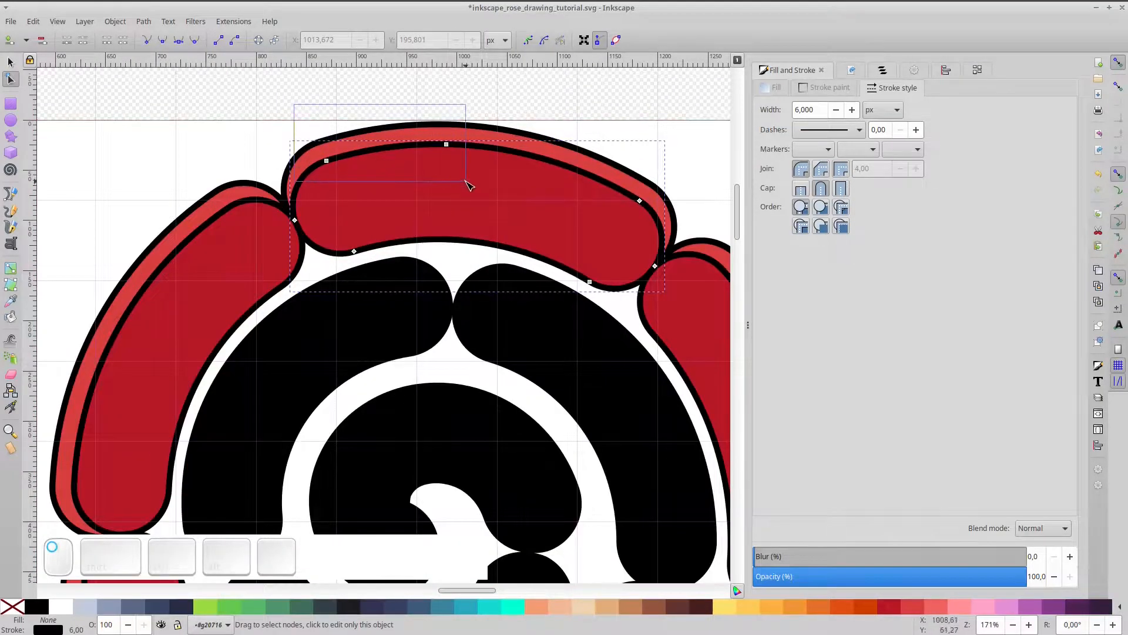
left_click(123, 41)
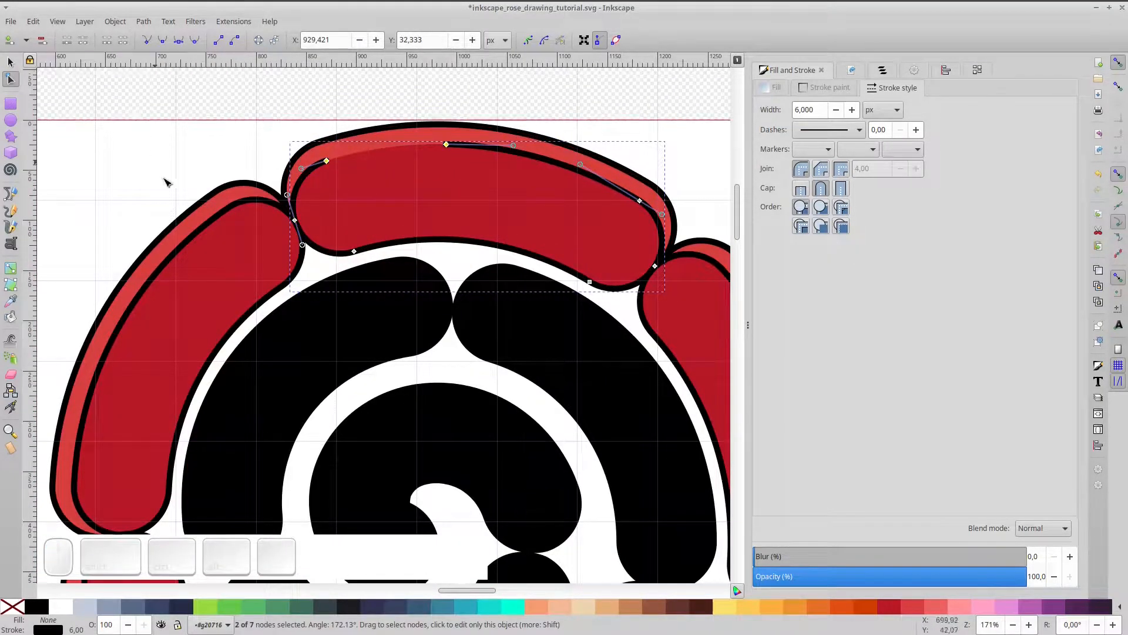
- Delete a segment between two nodes on the outer edge of the upper-left petal's inner outline
left_click(172, 340)
left_click_drag(183, 345, 293, 183)
left_click(208, 217)
double_click(206, 215)
left_click_drag(130, 82, 276, 216)
left_click(122, 40)
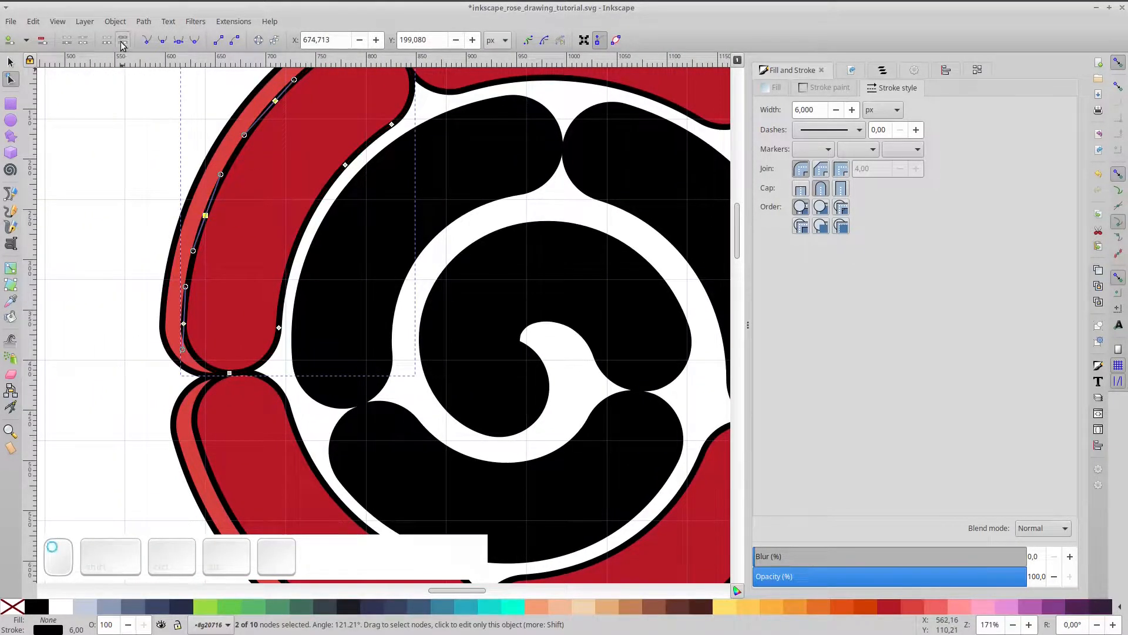
- Delete the segment between the two lower outer-edge nodes of the lower-left petal's inner outline
left_click_drag(358, 383, 240, 128)
left_click(163, 286)
left_click_drag(163, 283, 321, 432)
left_click(194, 360)
left_click(178, 339)
left_click_drag(159, 303, 321, 430)
key("Delete")
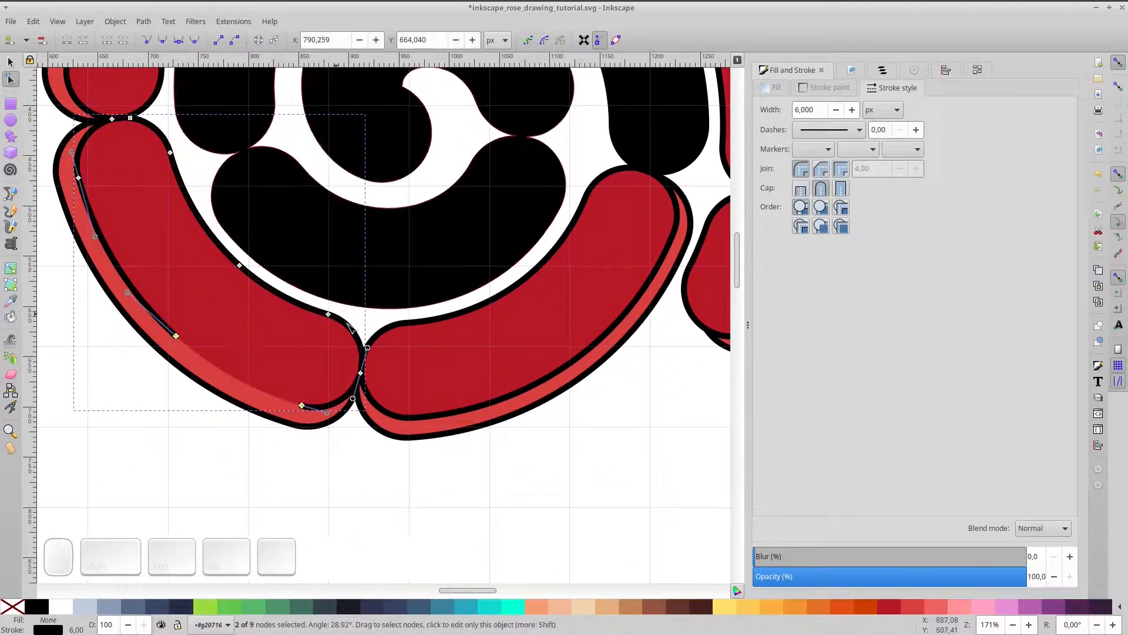
- Break the inner outline of the lower-right petal by deleting a segment on its outer edge
left_click(549, 388)
left_click(483, 406)
double_click(655, 270)
left_click(665, 252)
left_click(447, 414, "shift")
left_click(123, 40)
left_click(663, 254)
left_click_drag(633, 234, 305, 346)
left_click(439, 363)
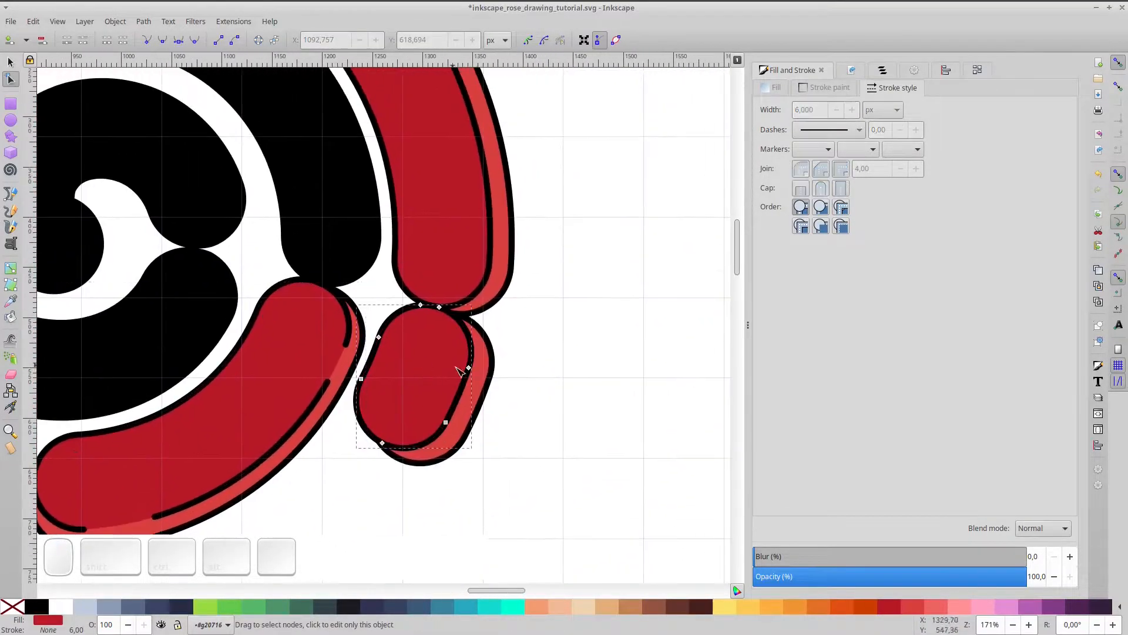
left_click_drag(490, 430, 436, 352)
left_click(123, 41)
key("ctrl+z")
- Delete the outer-edge segment of the small end petal's black inner outline
left_click(559, 308)
left_click(471, 344)
left_click_drag(504, 441, 427, 356)
left_click(122, 41)
- Delete a segment on the outer edge of the right-hand outer petal's inner outline
left_click_drag(563, 246, 627, 469)
left_click(545, 365)
double_click(544, 369)
left_click_drag(508, 352, 599, 491)
left_click(122, 40)
- Select the two black inner petal paths and group them
left_click_drag(418, 173, 581, 270)
key("5")
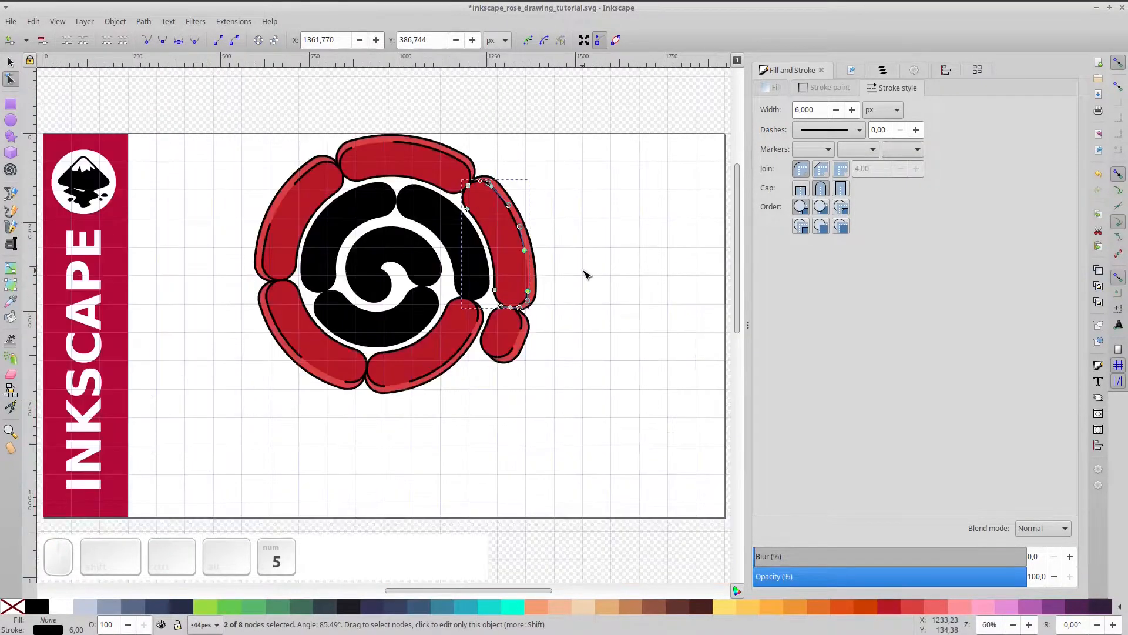
key("s")
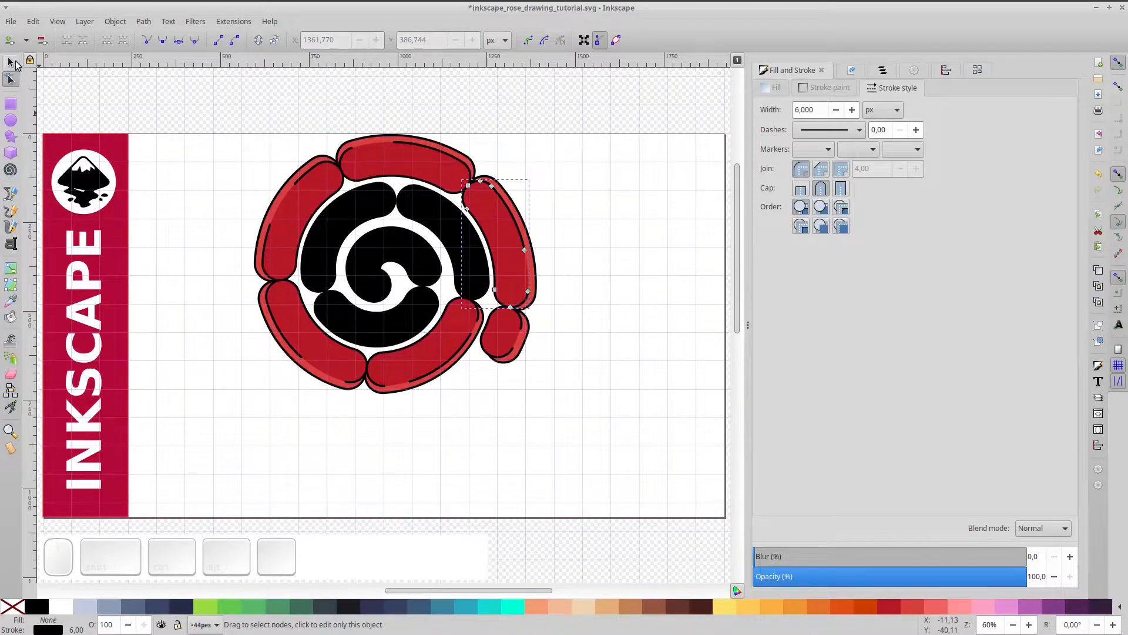
left_click(385, 214)
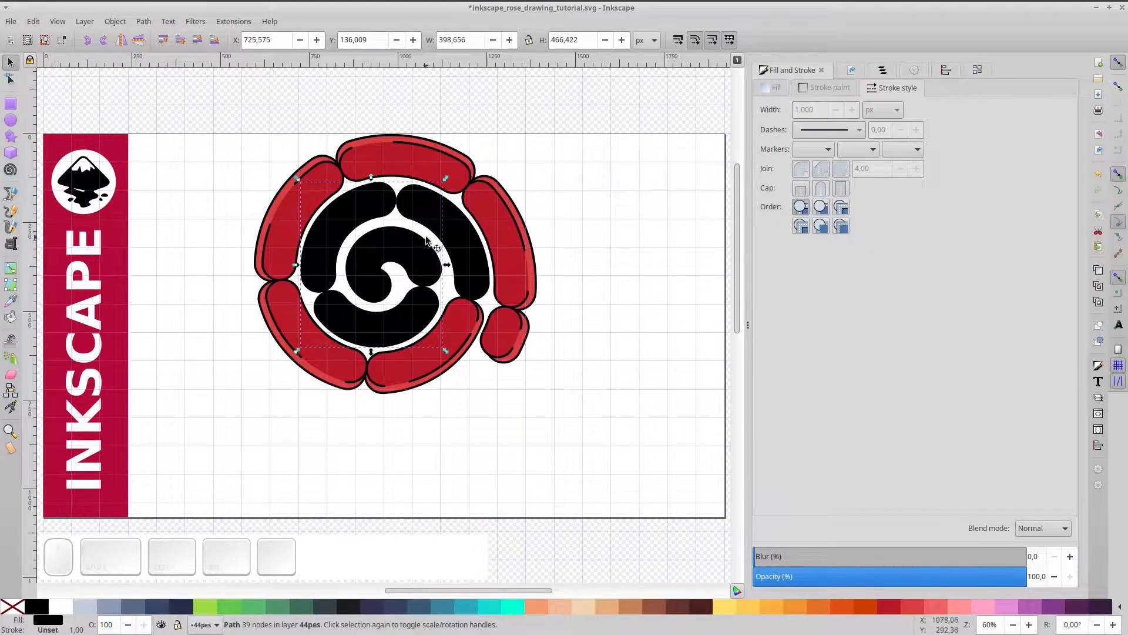
left_click(494, 276, "shift")
key("ctrl+g")
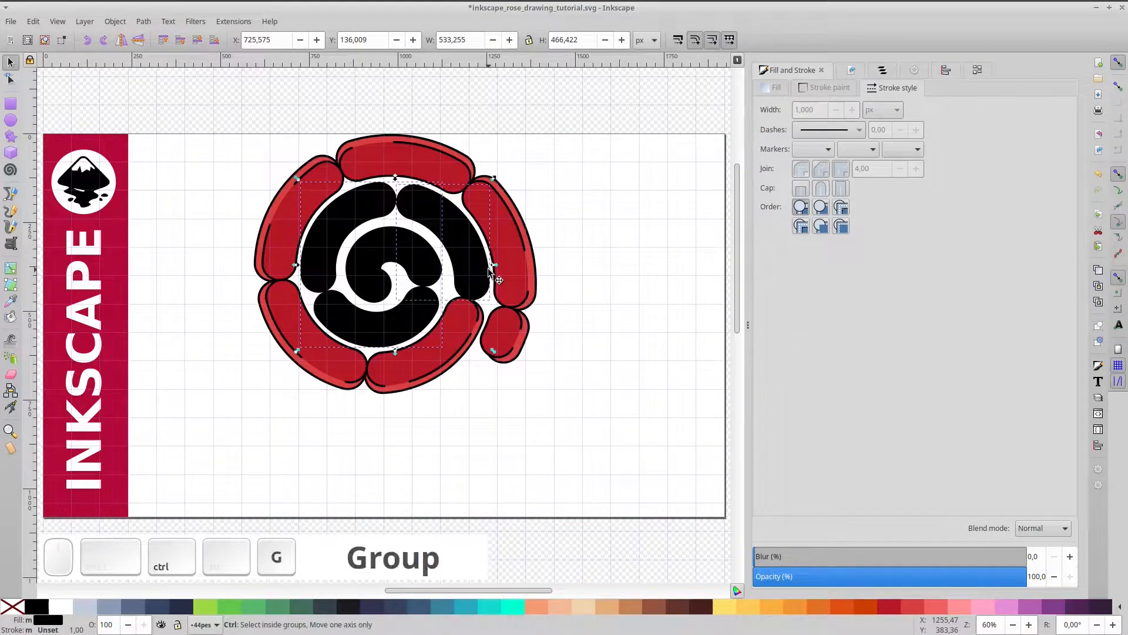
- Fill the inner petal group with dark red #B71826 and give it a black stroke 6 px wide
left_click(894, 605)
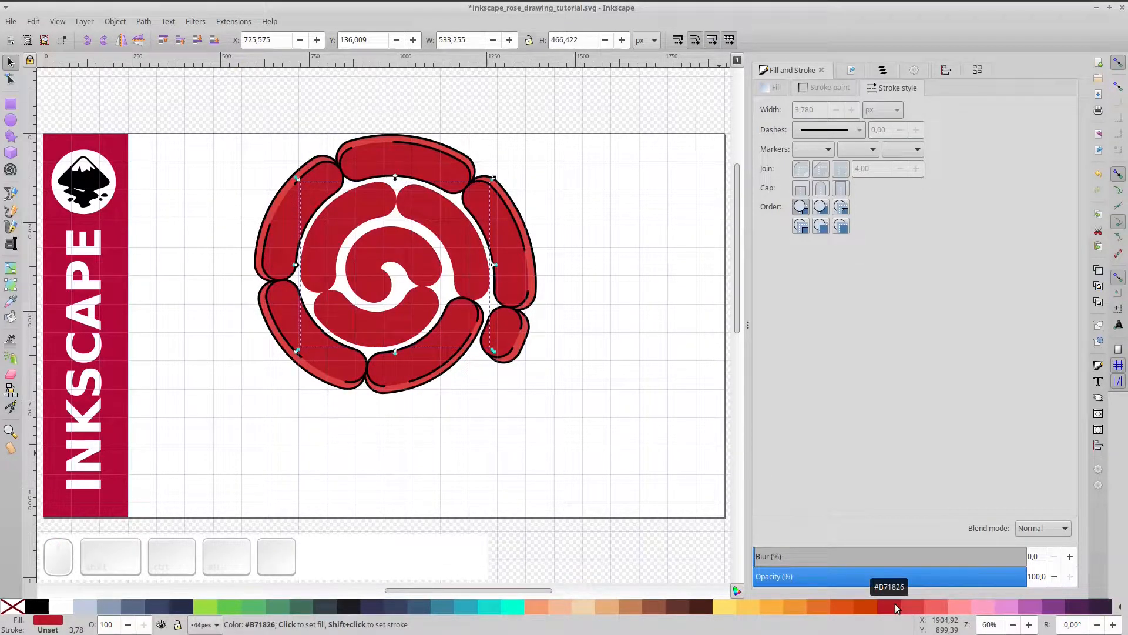
left_click(36, 606, "shift")
left_click_drag(819, 112, 781, 104)
type("6")
key("KP_Enter")
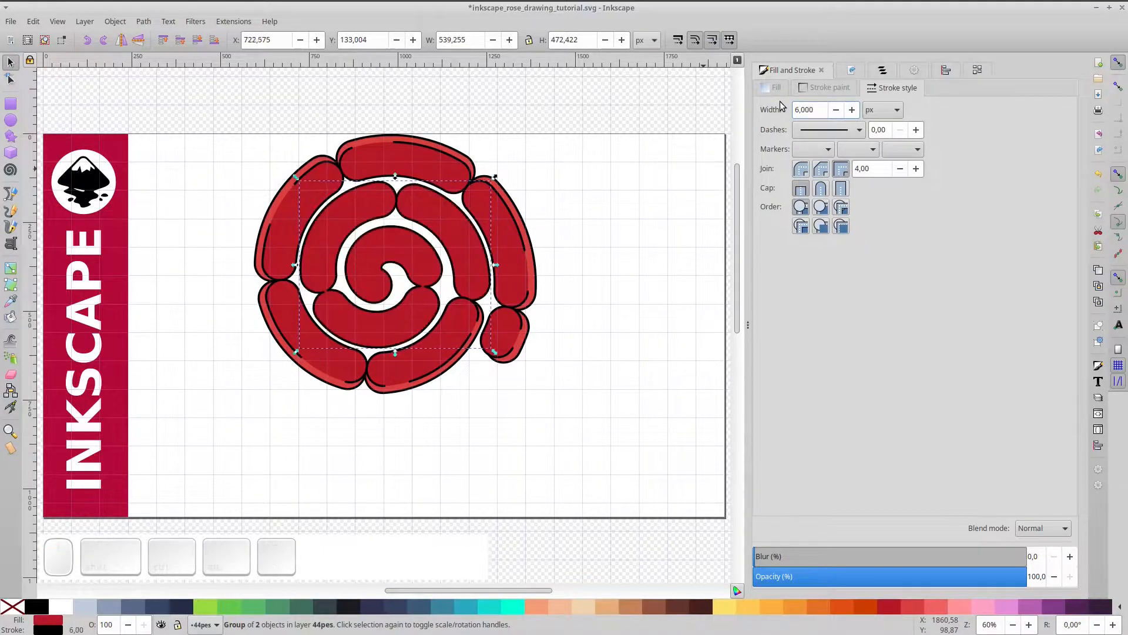
- Duplicate the inner petal group, scale the copy down about its centre, and fill the original with lighter red #D83E3E
key("ctrl+d")
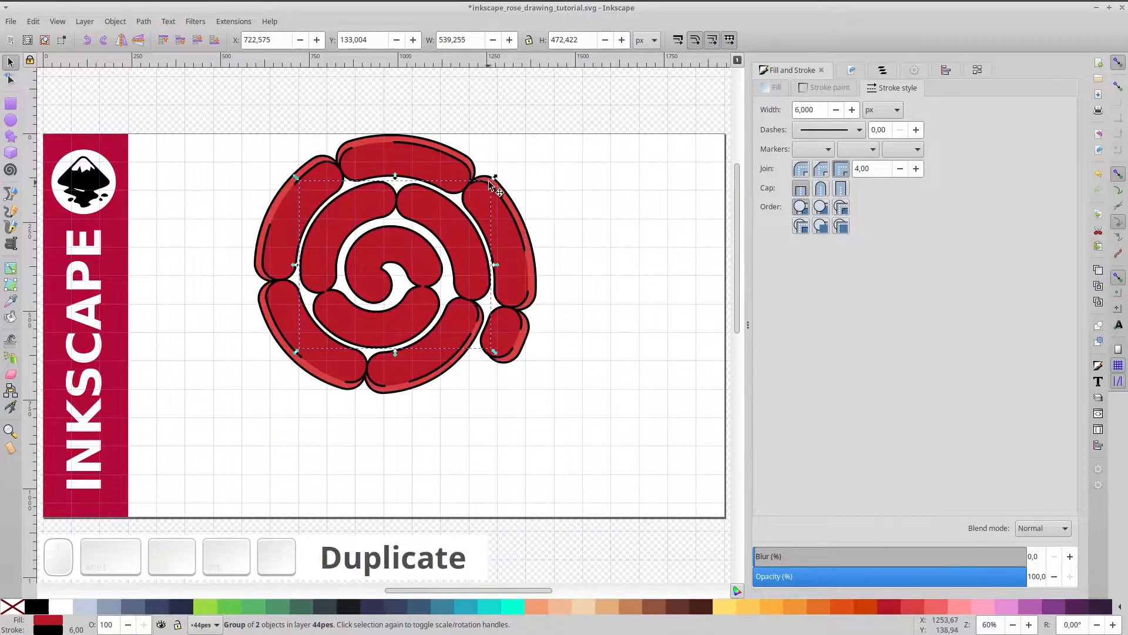
left_click_drag(494, 180, 480, 183)
left_click(433, 195)
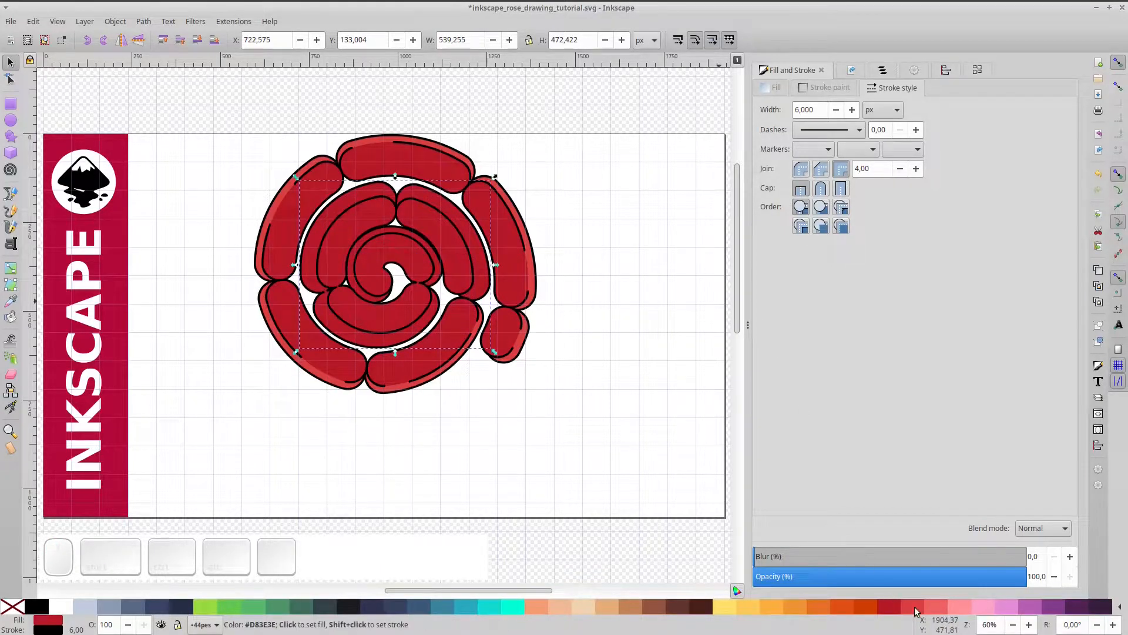
- Enlarge the inner ring's front copy about its centre to about 486 px wide and group it with the rear petals
scroll(405, 217, "up", 1, "ctrl")
left_click(517, 194)
left_click_drag(506, 185, 510, 178)
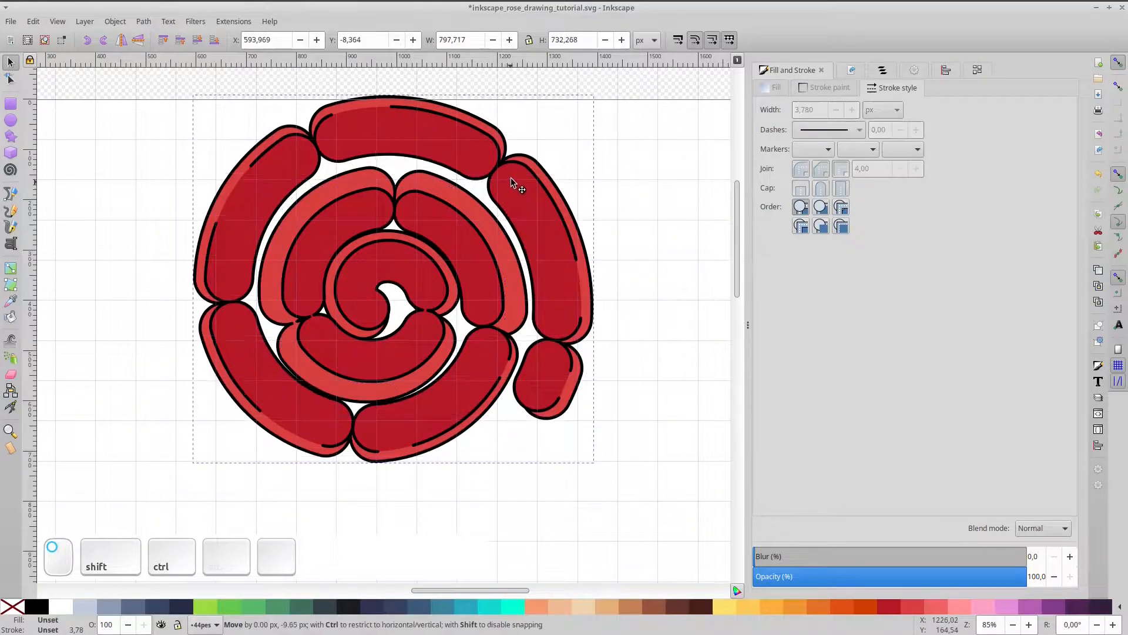
key("ctrl+z")
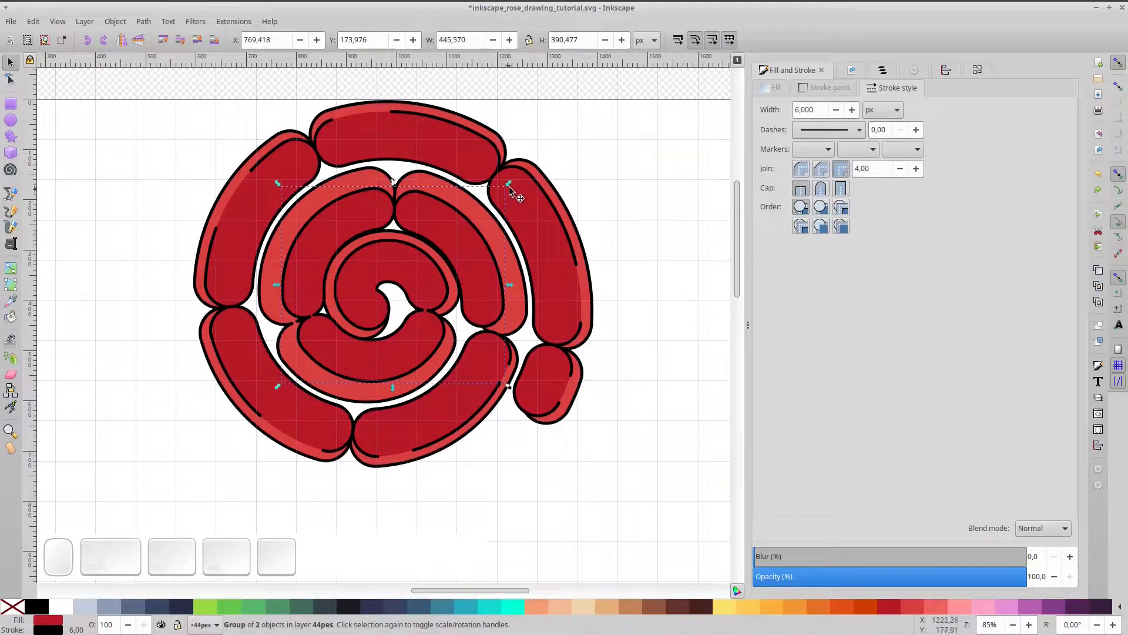
left_click_drag(509, 183, 515, 168)
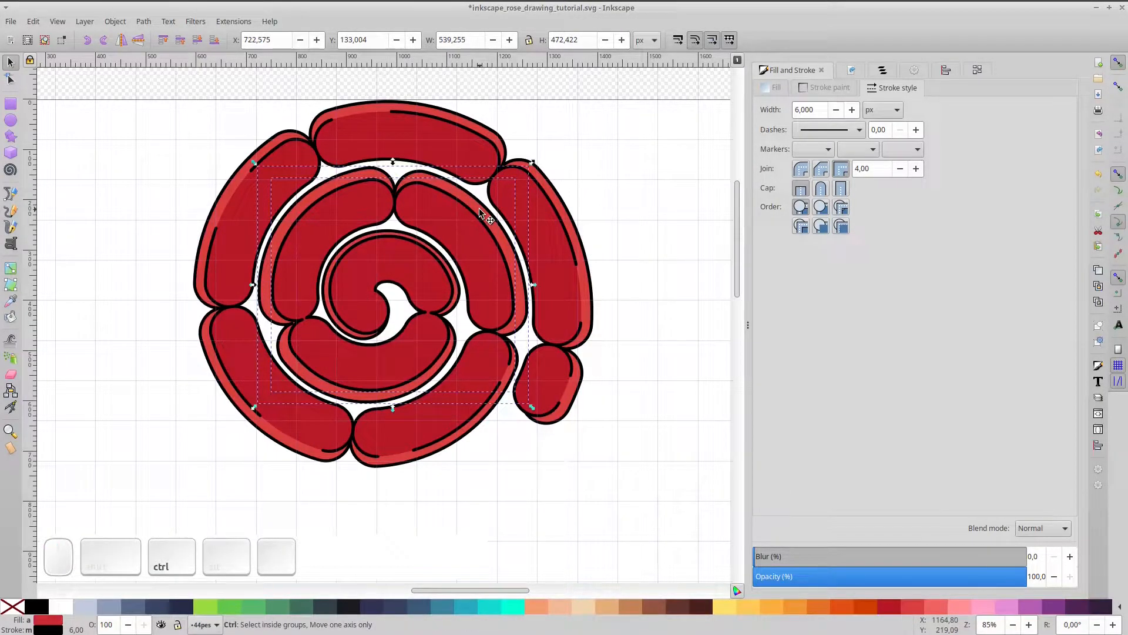
key("ctrl+g")
- Scale the outer petal group down about its centre so that it tucks under the inner ring
key("ctrl+a")
key("ctrl+g")
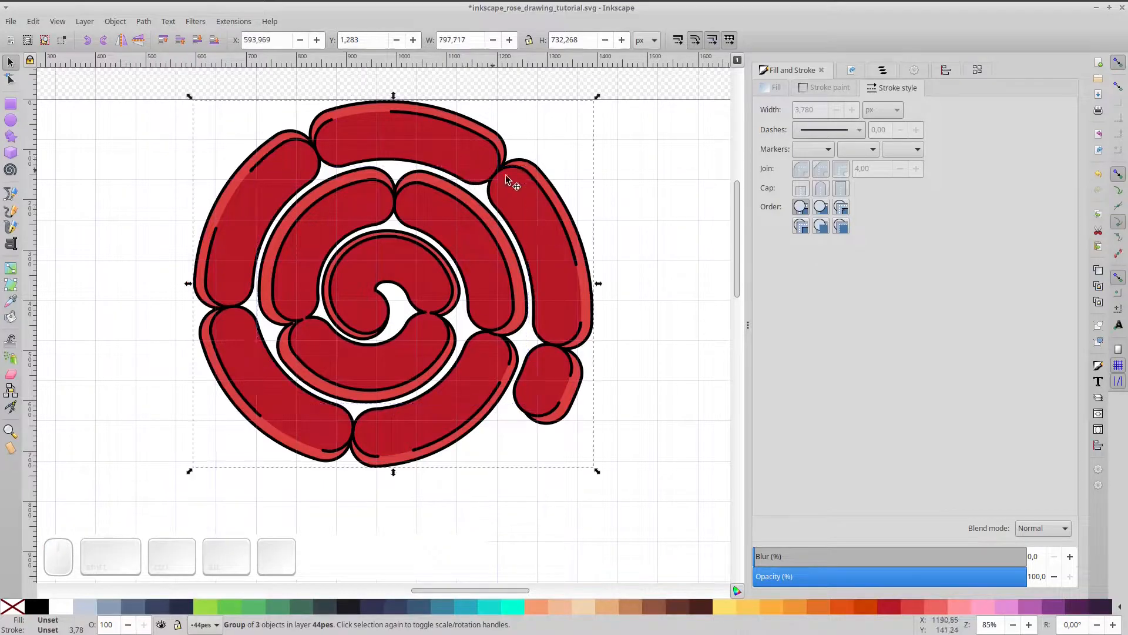
left_click_drag(599, 96, 576, 110)
- Inside the inner petal group, remove the stroke from the front petals
left_click(482, 239)
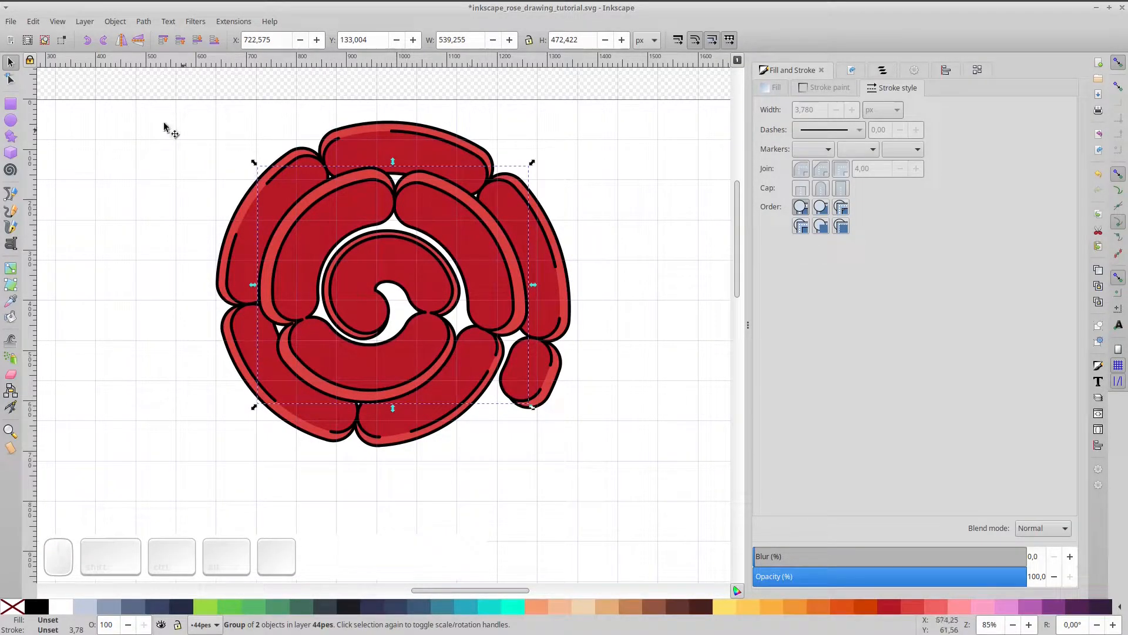
double_click(361, 188)
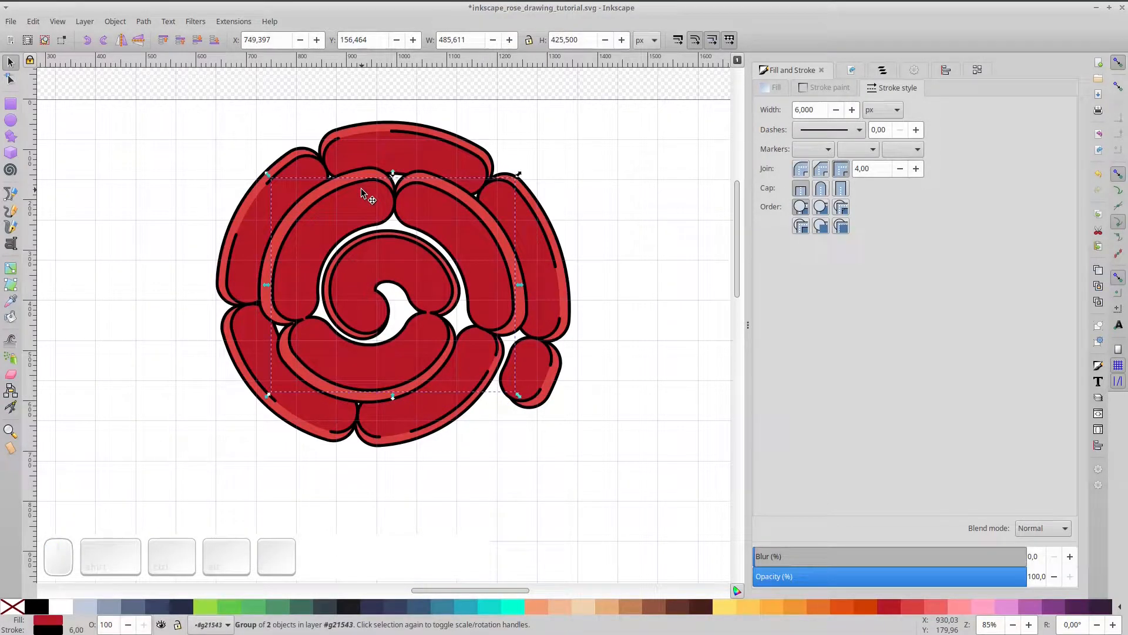
left_click(12, 606, "shift")
left_click(347, 219)
- Duplicate the inner ring's front petals and give the copy a black stroke
key("ctrl")
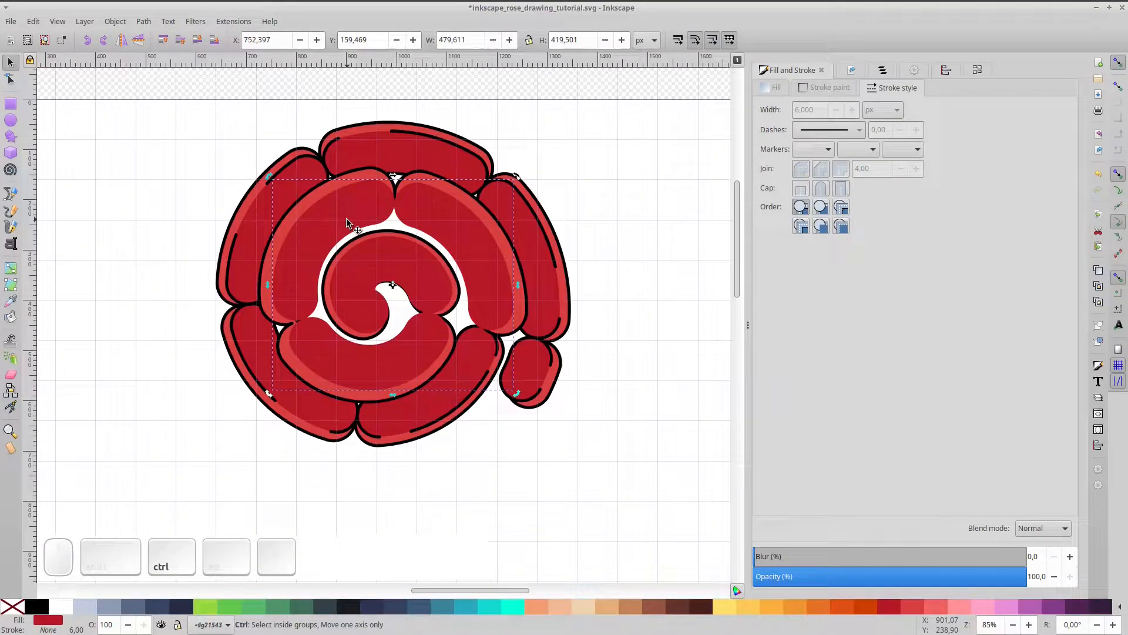
key("ctrl+d")
key("shift")
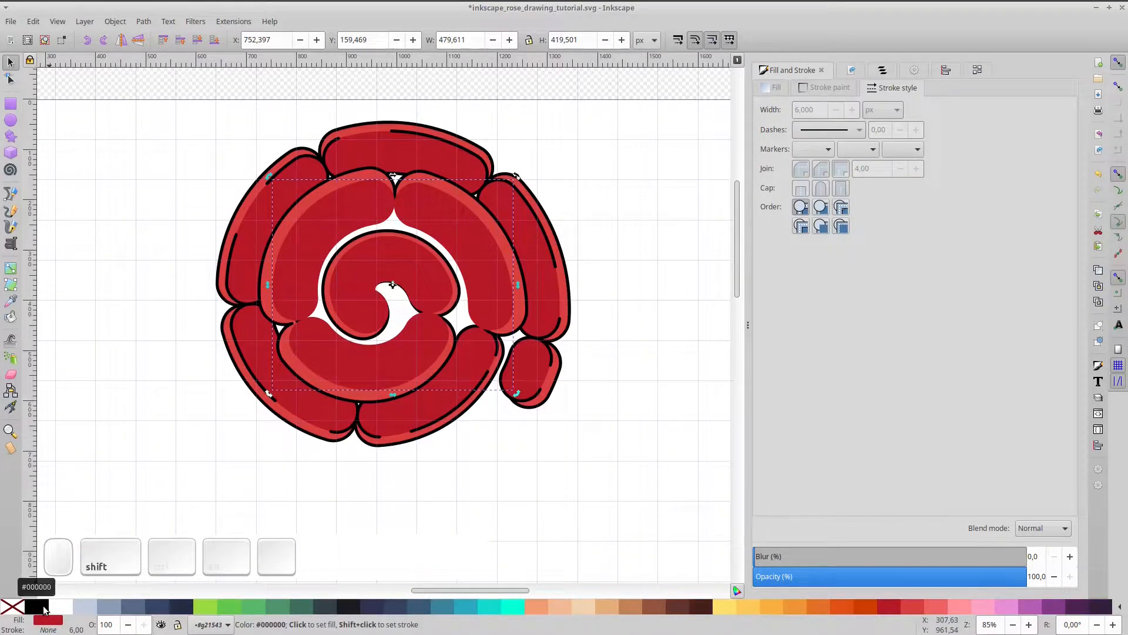
left_click(43, 609, "shift")
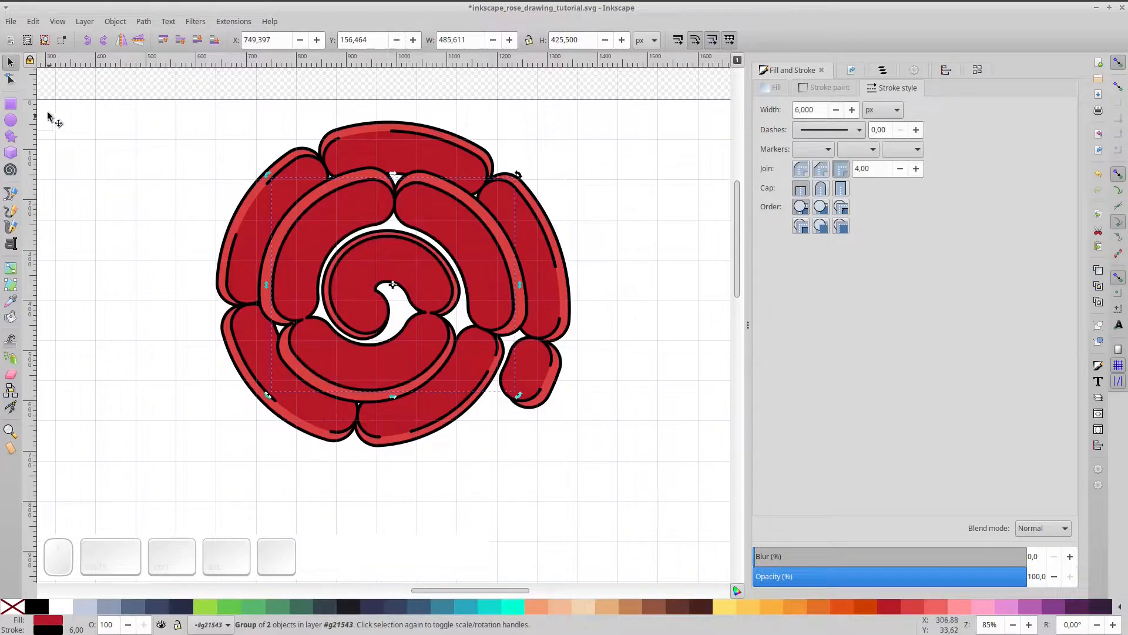
scroll(356, 226, "up", 1)
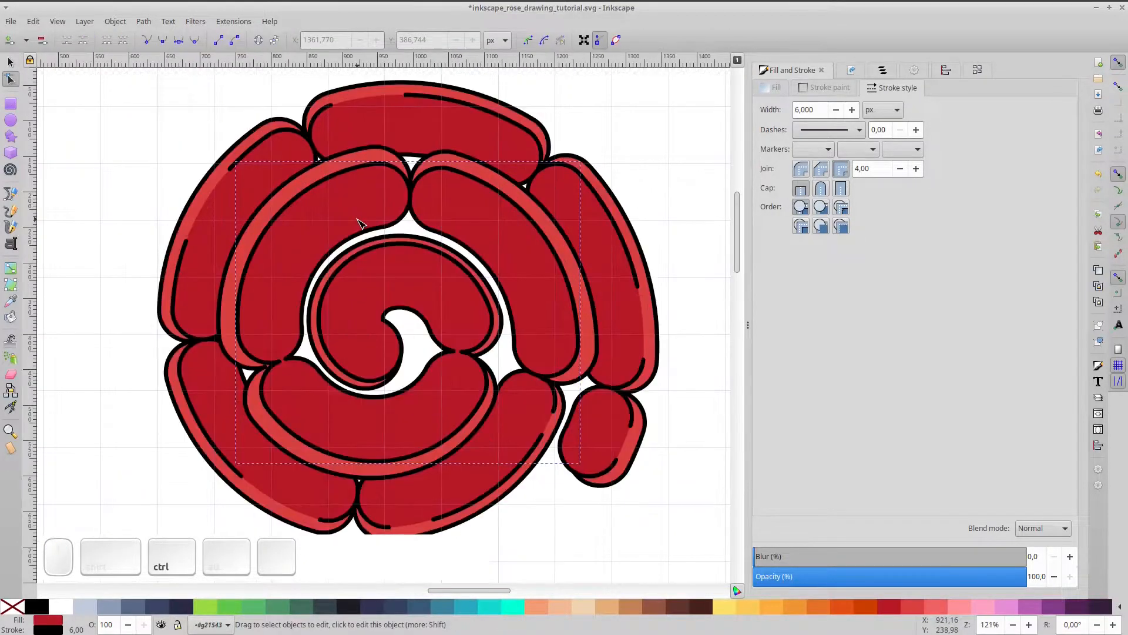
left_click(364, 205)
left_click_drag(249, 158, 378, 224)
left_click(120, 40)
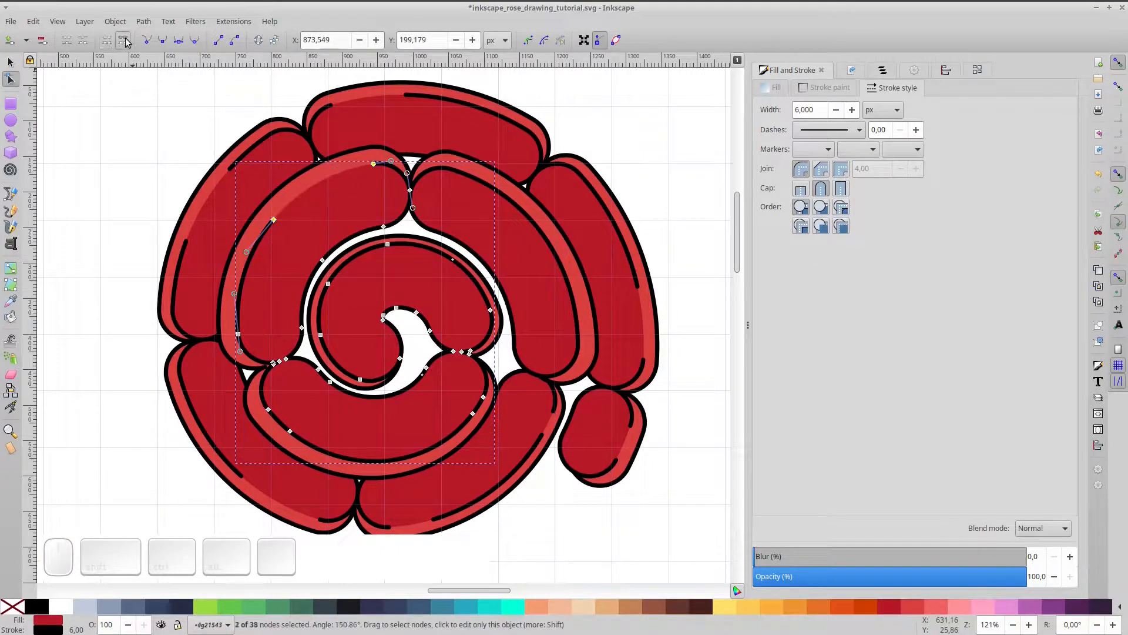
left_click_drag(323, 237, 324, 239)
left_click(122, 41)
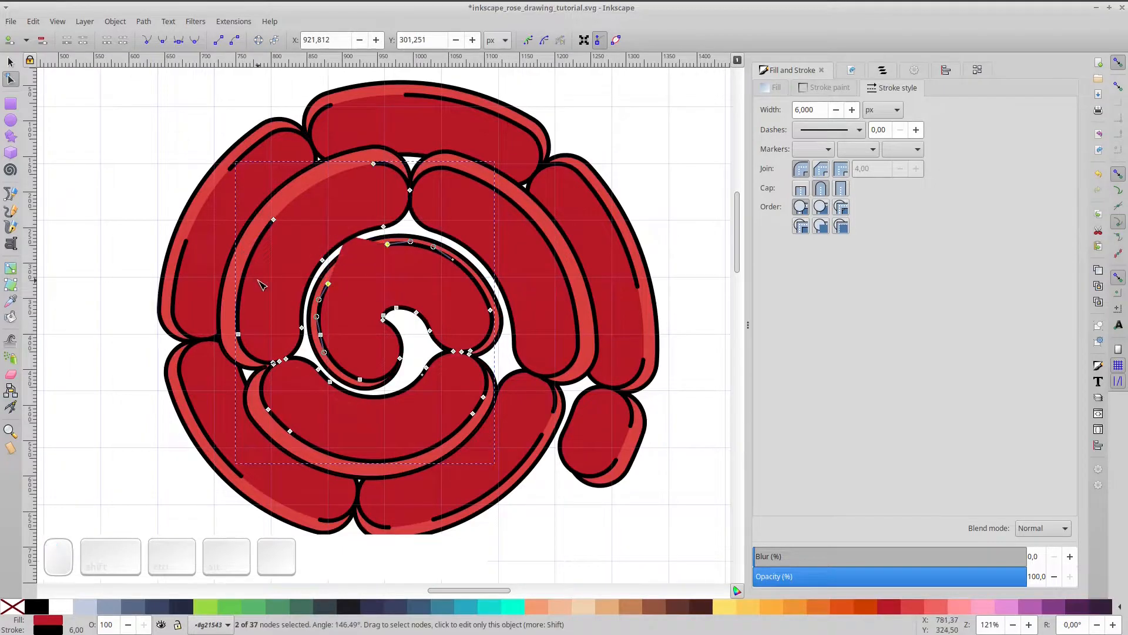
left_click_drag(253, 393, 307, 442)
left_click_drag(504, 430, 458, 384)
left_click(122, 41)
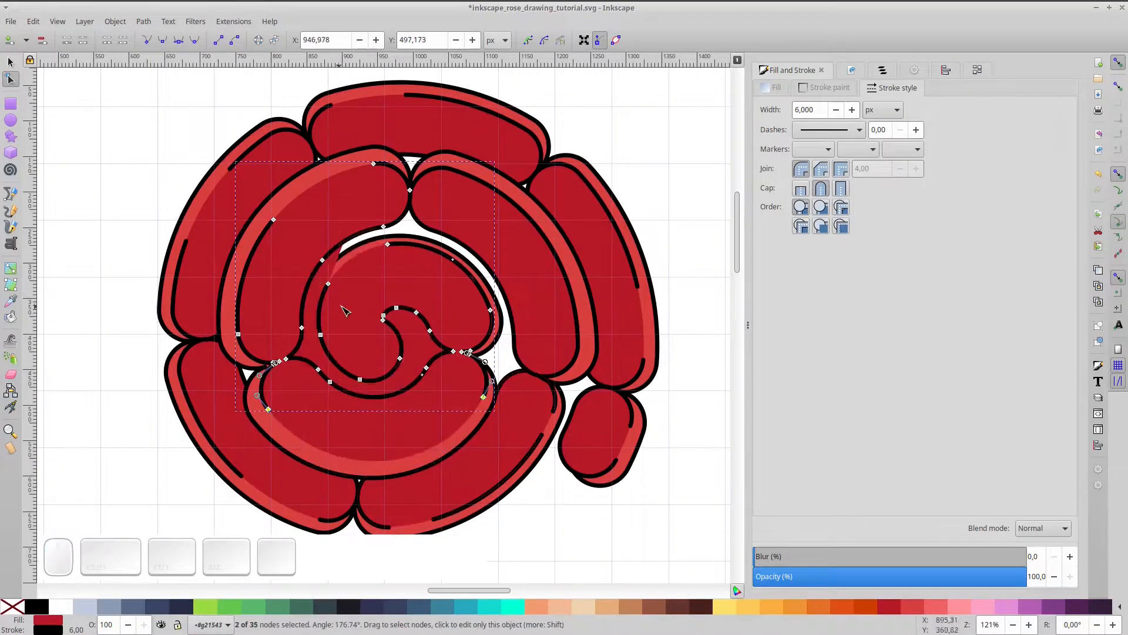
key("ctrl+z")
key("ctrl+z")
key("ctrl+z")
- Remove the fill from the inner outline copy and delete outer-edge segments on its upper-left petal, lower petal and central swirl
left_click(328, 203)
left_click_drag(376, 167, 380, 213)
key("ctrl+z")
left_click_drag(385, 222, 241, 147)
left_click(122, 40)
left_click(12, 606)
left_click(322, 419)
left_click_drag(313, 448, 254, 393)
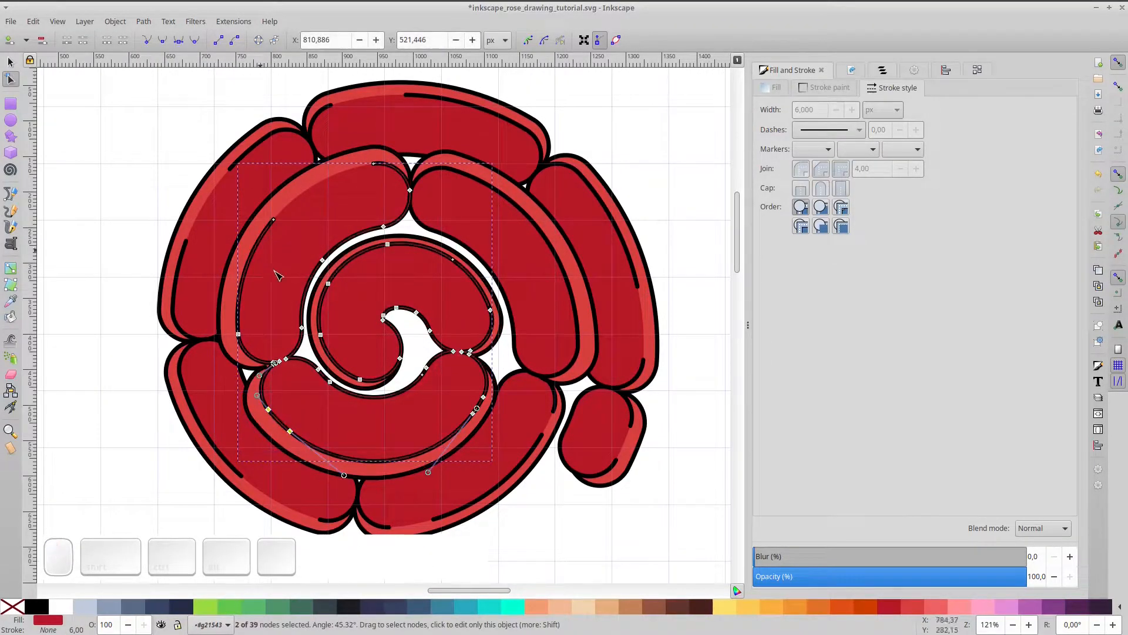
key("ctrl+z")
key("ctrl+z")
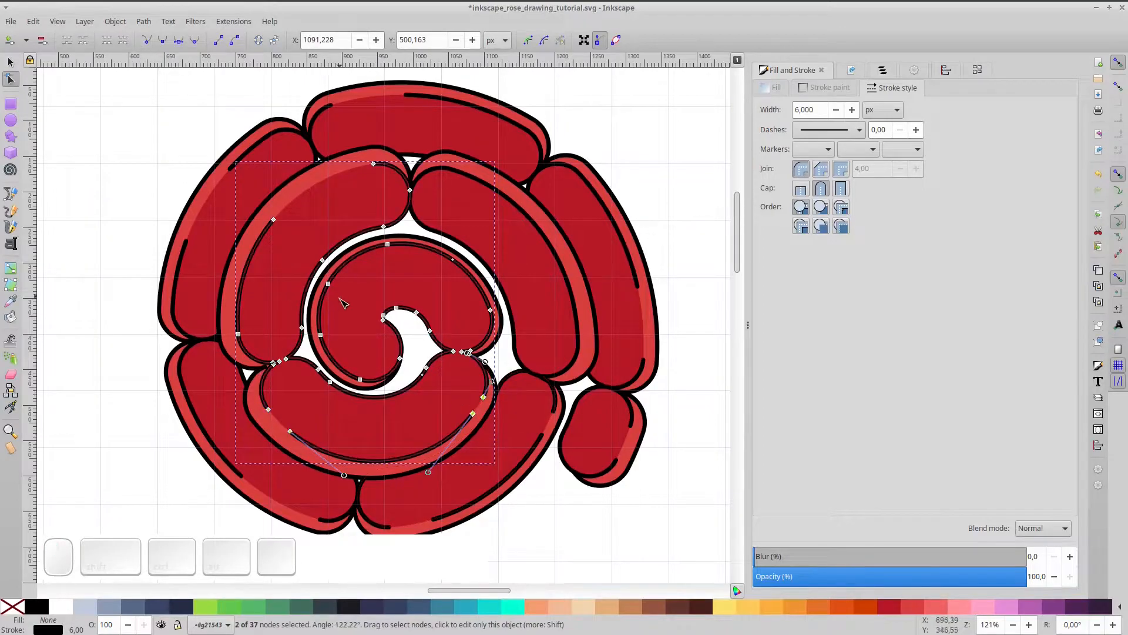
- Delete the upper outer-edge segment of the right inner petal's outline, leave node editing and select the whole inner group
left_click(537, 252)
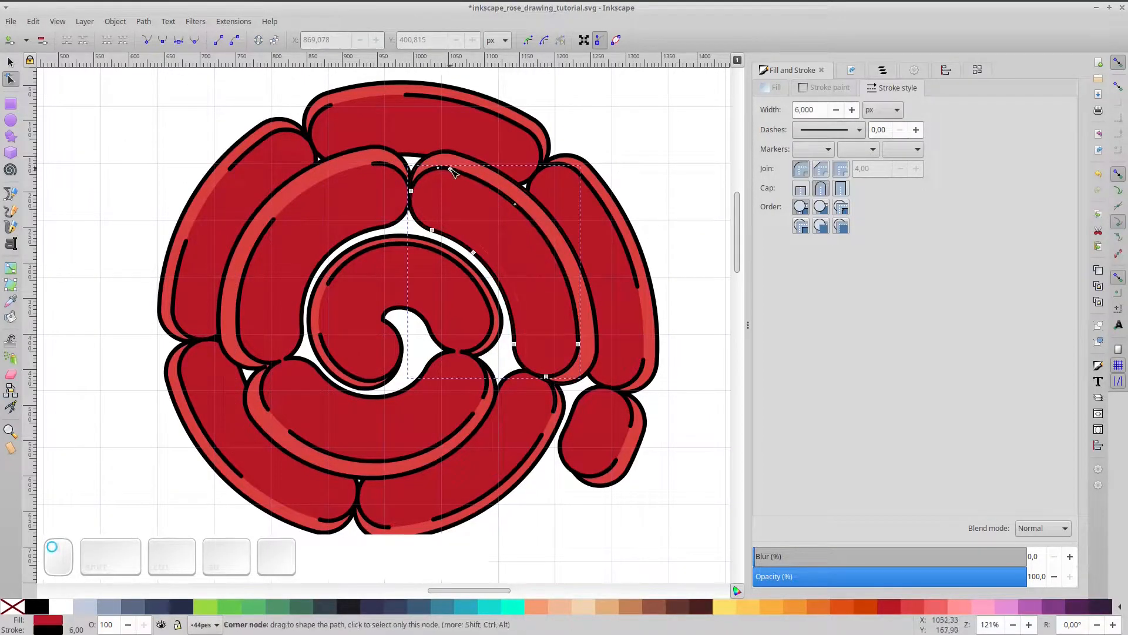
left_click(450, 170)
key("ctrl+z")
left_click(514, 204, "shift")
left_click(123, 41)
left_click(10, 61)
left_click(83, 111)
left_click(534, 296)
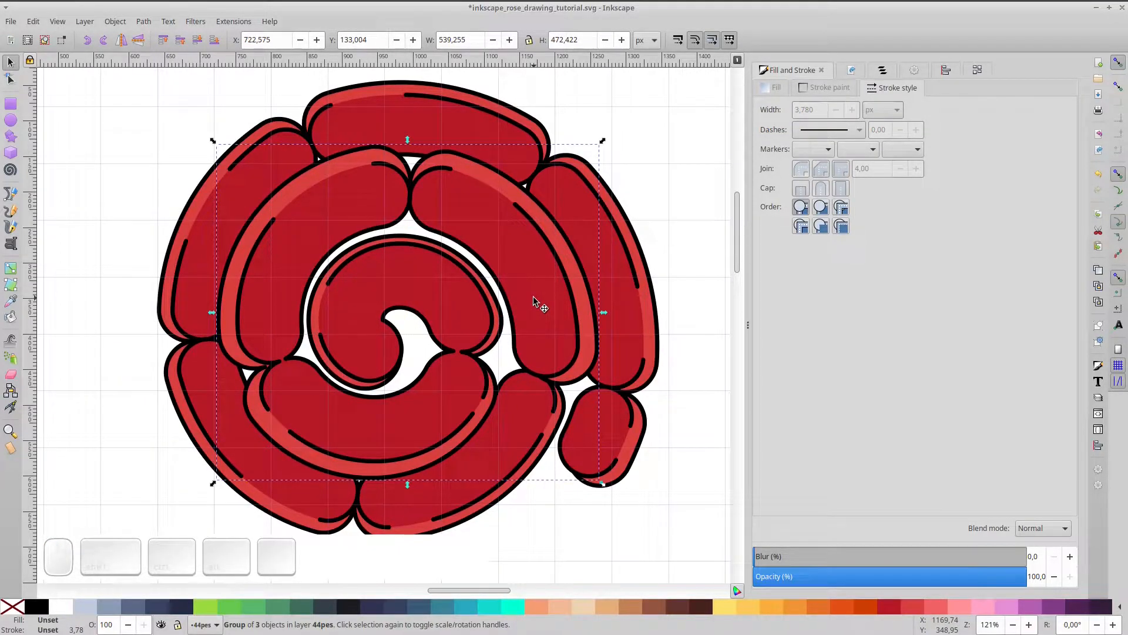
- Move the whole inner petal group straight up to a Y position of about 89 px
key("Up")
key("Up")
key("Up")
key("Up")
key("Up")
key("Up")
key("Up")
key("Up")
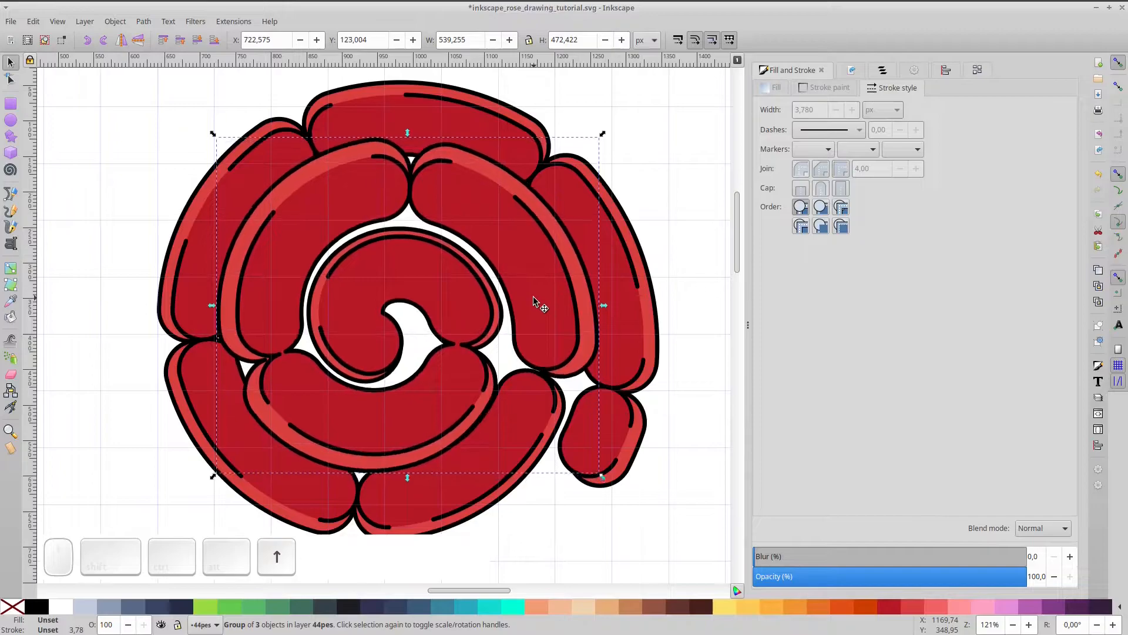
key("Up")
key("Up")
key("Up")
key("Up")
key("Up")
key("Up")
key("Up")
key("Up")
key("Up")
key("Up")
key("Up")
key("Up")
key("Up")
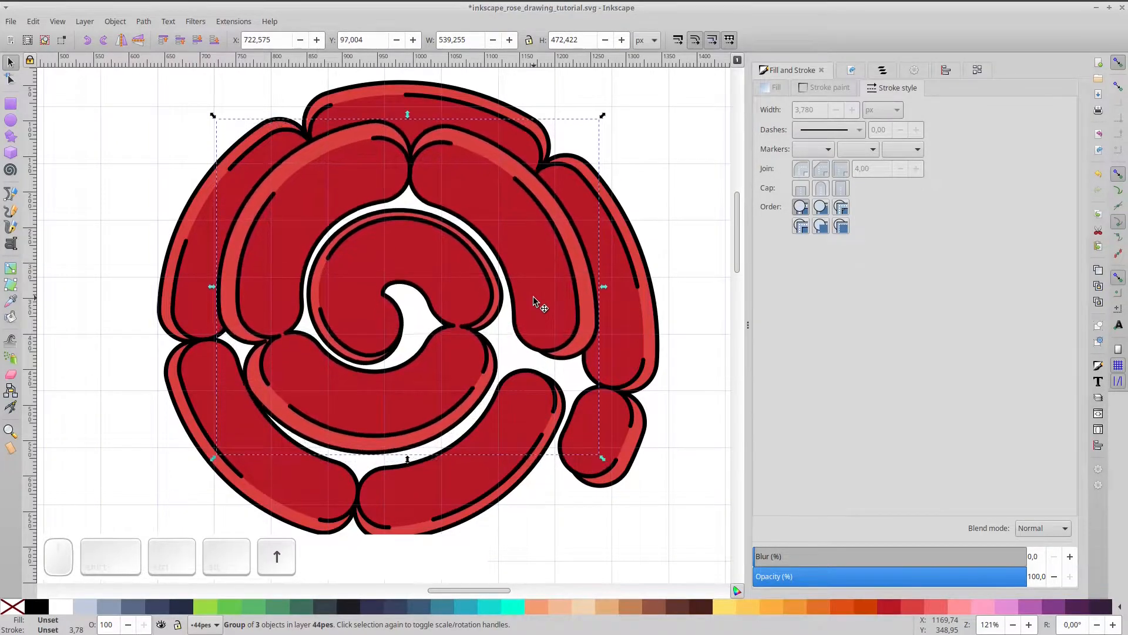
key("Up")
- Duplicate the inner petal group, rotate the copy counter-clockwise and lower it behind the original
key("ctrl")
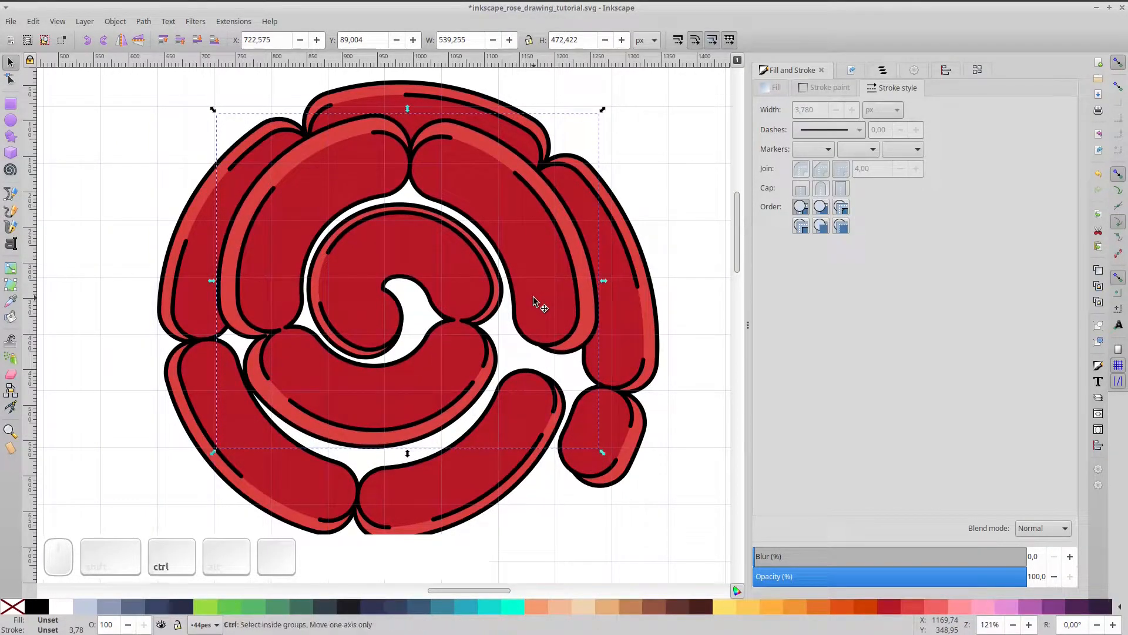
key("ctrl+d")
left_click(529, 236)
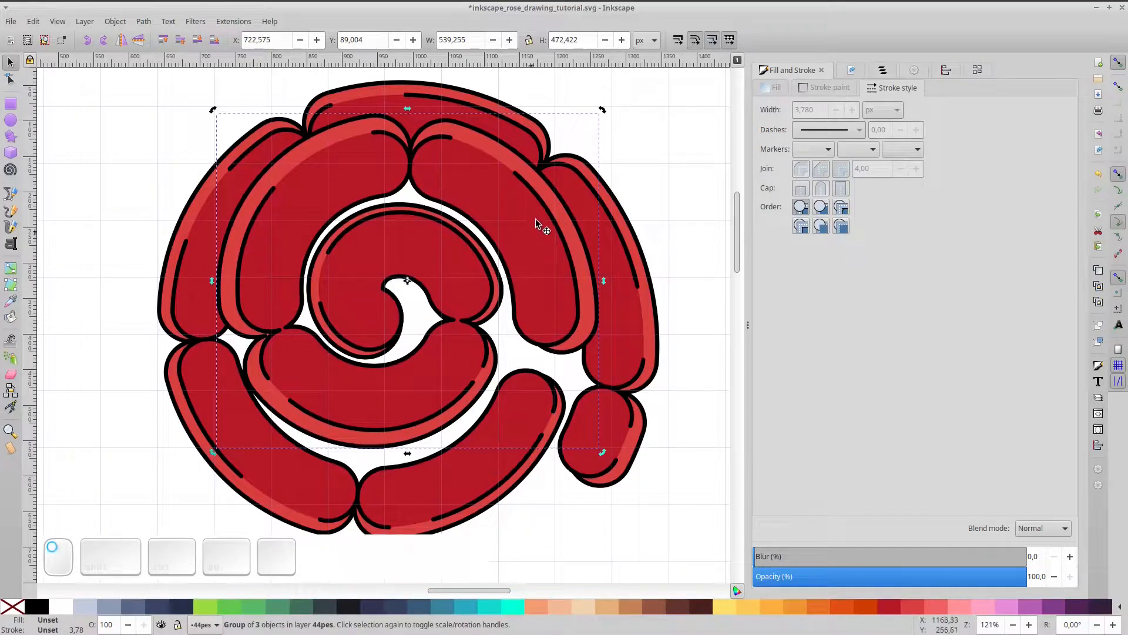
key("ctrl")
left_click_drag(582, 111, 394, 85)
left_click_drag(424, 235, 421, 268)
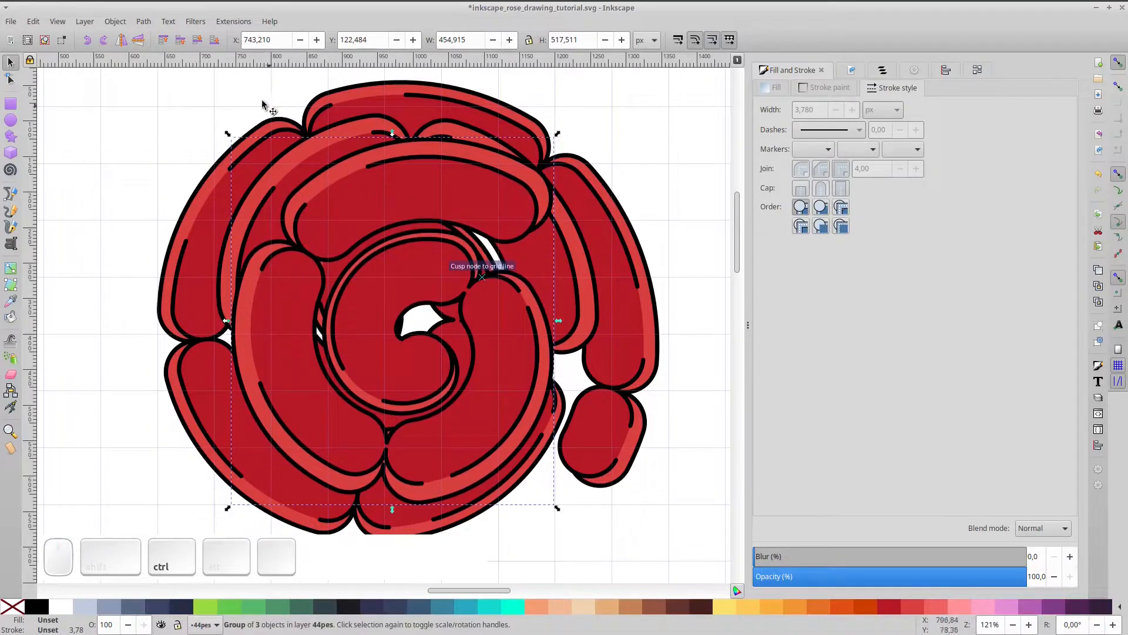
left_click(199, 43)
- Rotate the rear copy a further quarter turn counter-clockwise and place it so its petals show below and left of the front ring
mouse_move(502, 439)
left_mouse_down()
mouse_move(467, 461)
mouse_move(484, 450)
left_mouse_up()
key("ctrl")
left_click_drag(543, 523, 480, 238)
left_click_drag(466, 287, 466, 287)
left_click_drag(467, 434, 457, 453)
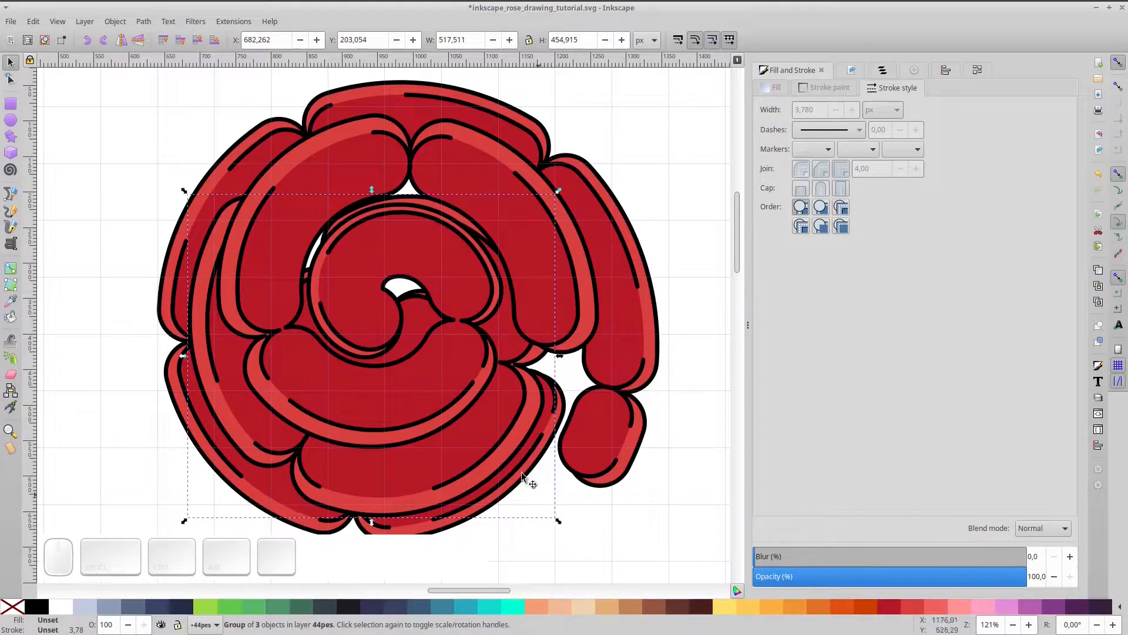
- Scale the front inner ring about its centre to about 495 px wide and move the rear ring up and right
left_click(464, 381)
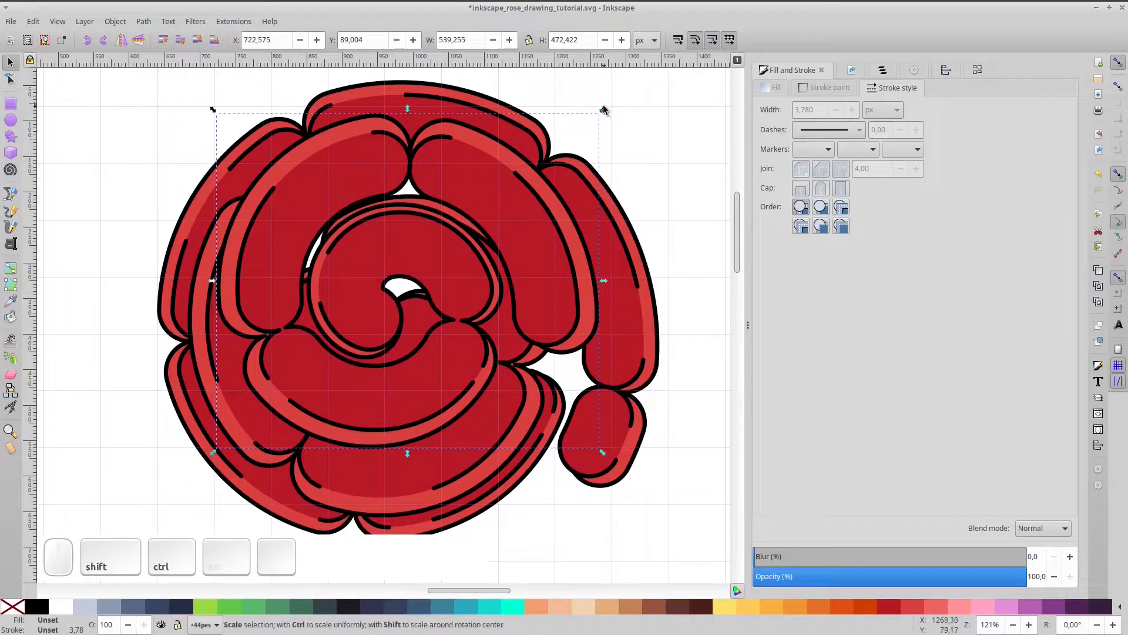
left_click_drag(599, 112, 593, 114)
left_click(450, 482)
left_click_drag(446, 478, 461, 460)
- Rotate the rear petal ring slightly counter-clockwise and shift both the rear and front rings slightly to the right
left_click(463, 461)
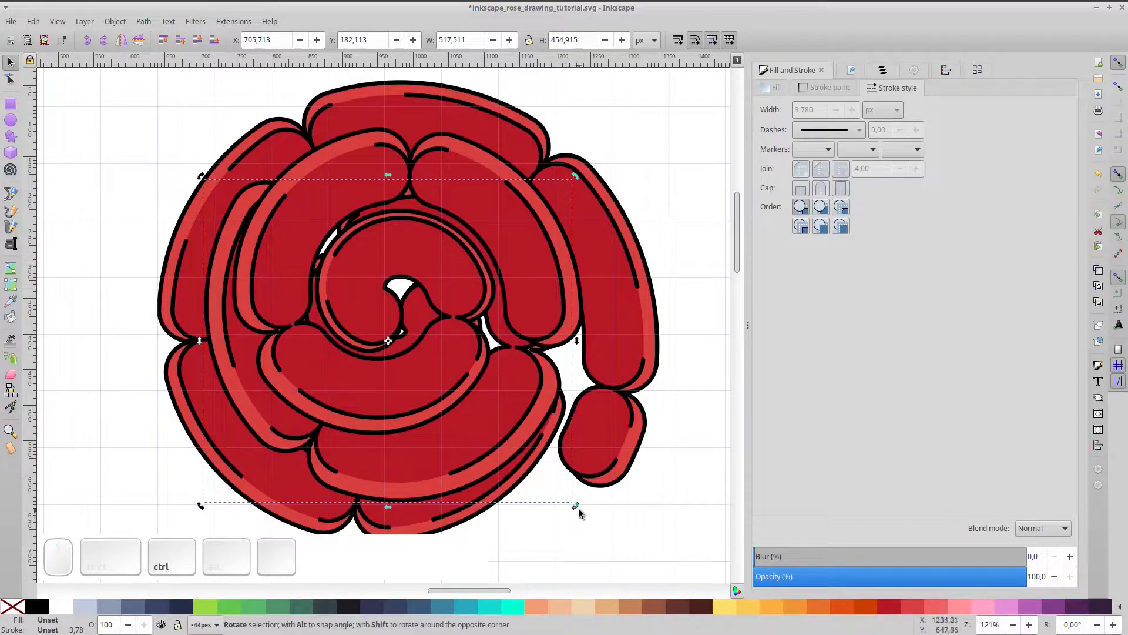
left_click_drag(576, 509, 605, 449)
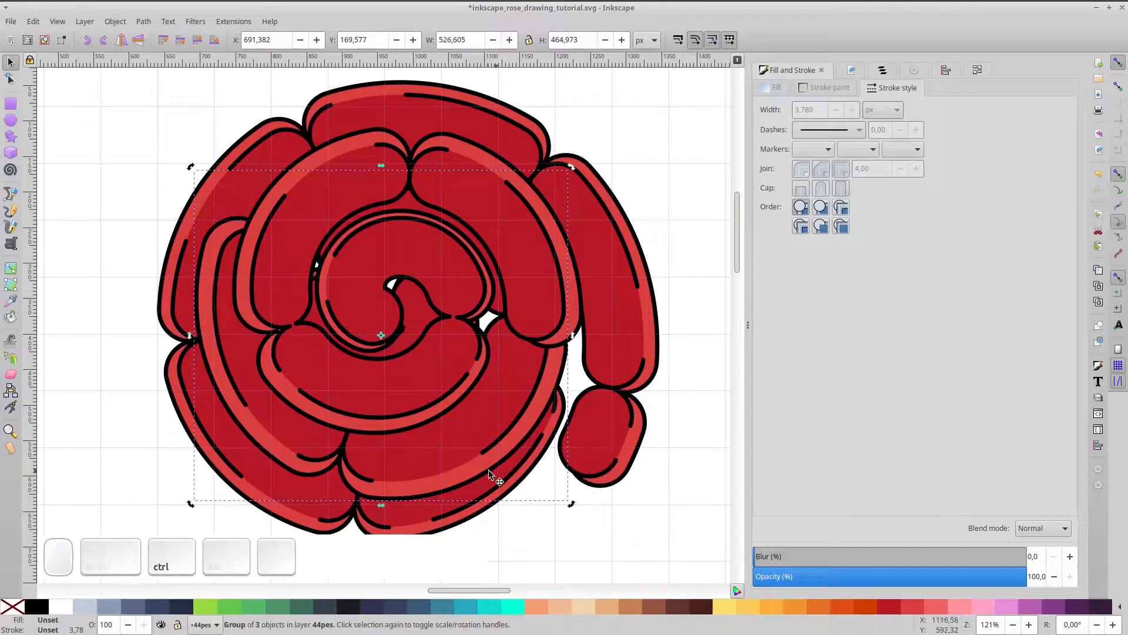
left_click_drag(469, 451, 481, 452)
left_click(429, 279)
left_click_drag(439, 277, 444, 279)
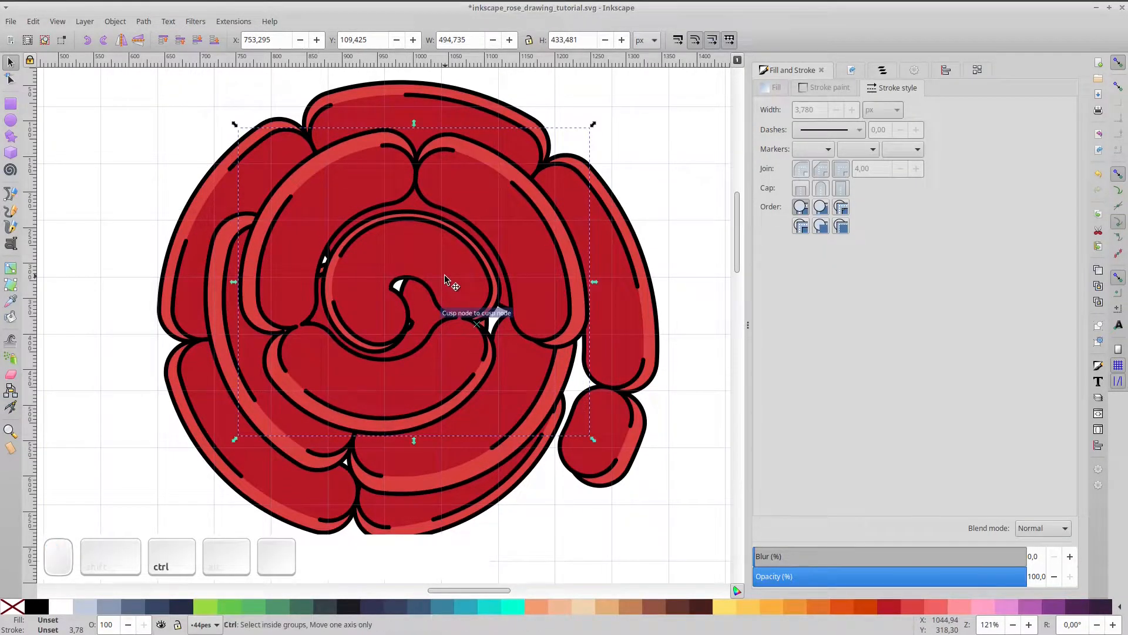
- Duplicate the front ring, scale the copy to about 304 px wide and delete its right petal's broken outline
key("ctrl+d")
left_click_drag(588, 128, 503, 200)
left_click(488, 254, "ctrl")
key("Delete")
left_click(488, 258)
key("Delete")
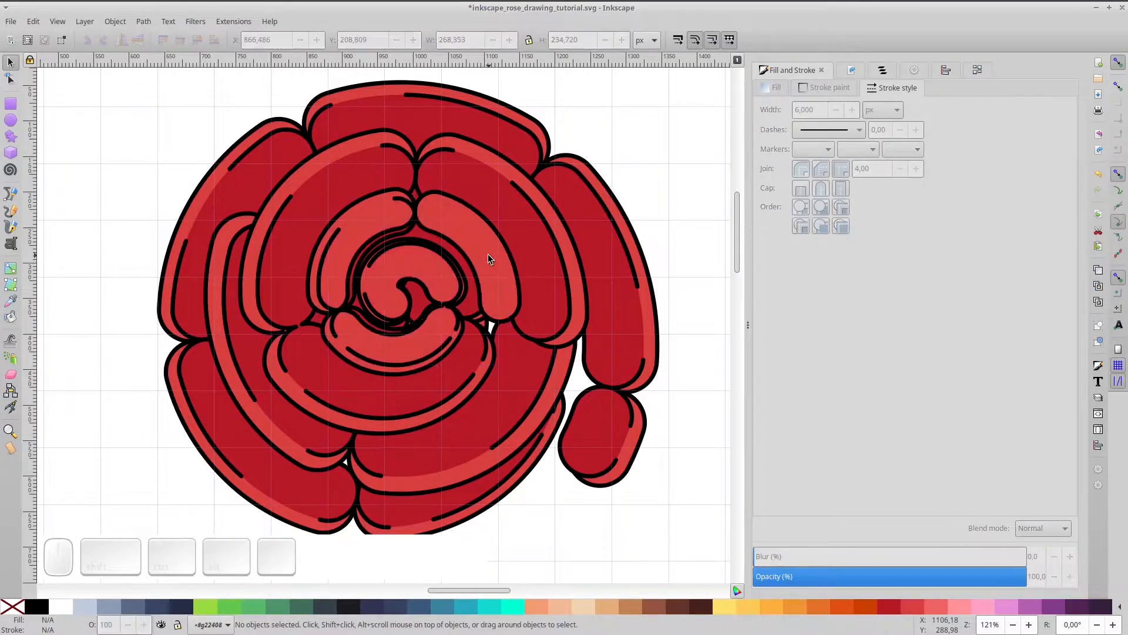
key("ctrl+z")
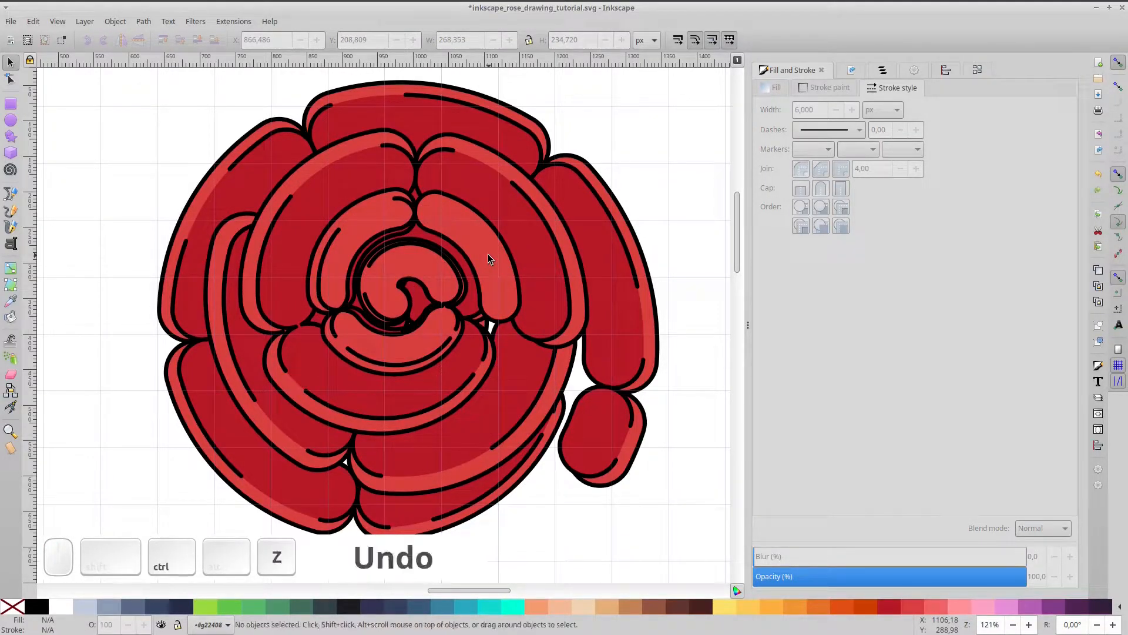
- Delete the dark front shape and the lighter back petal of the small ring's right petal
left_click(488, 254, "ctrl")
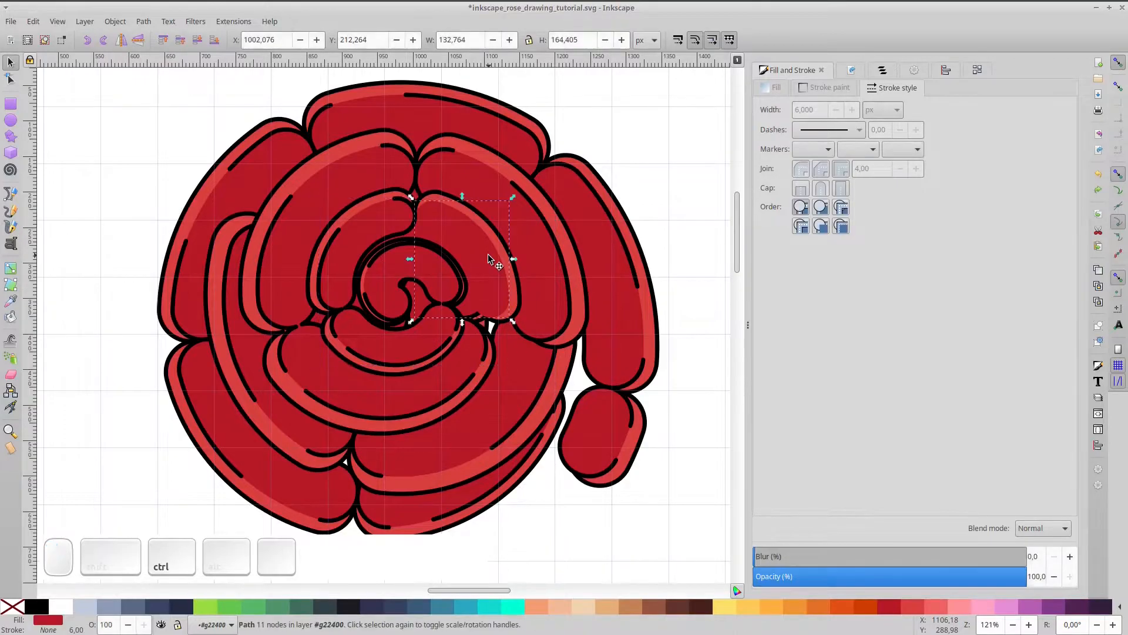
key("Delete")
left_click(488, 254)
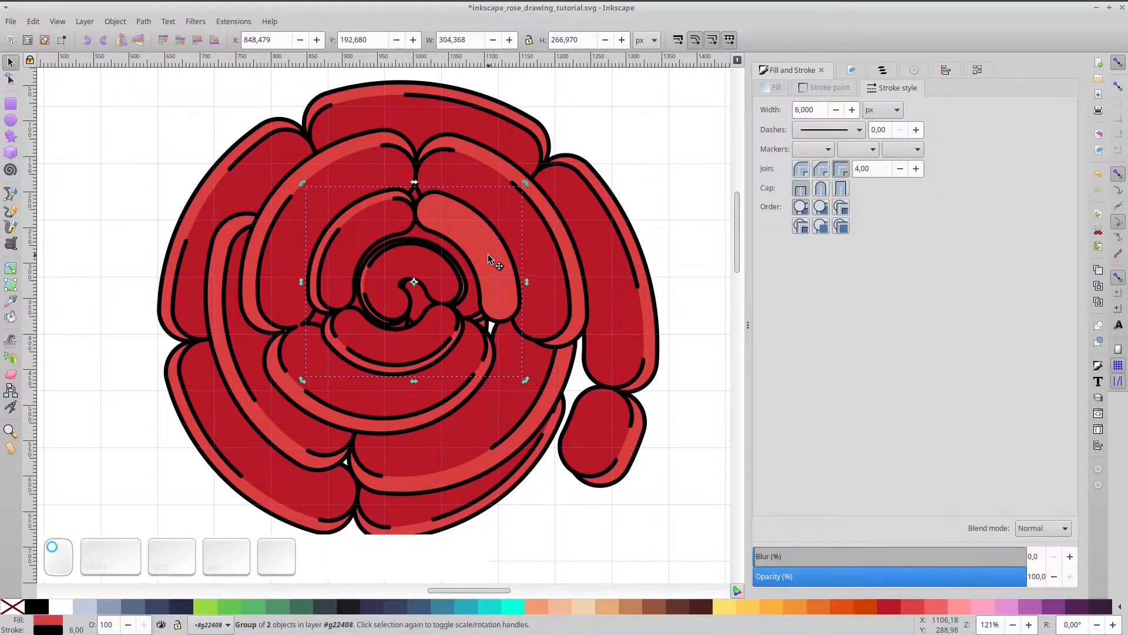
key("Delete")
- Rotate the trimmed small ring about a quarter turn clockwise at the centre of the rose
double_click(445, 277)
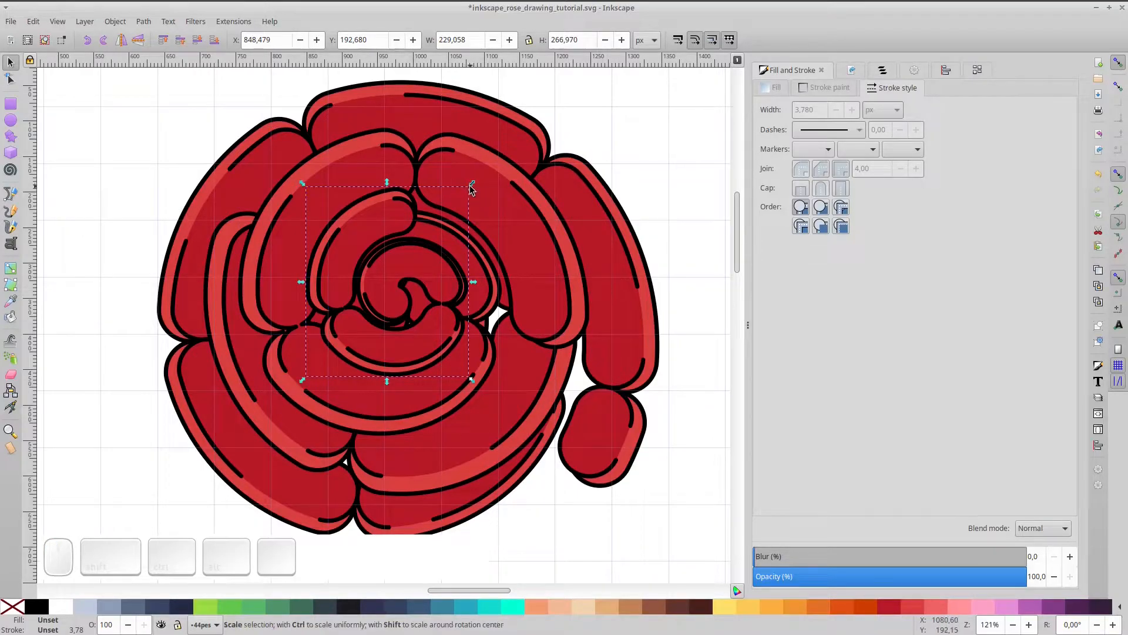
left_click(399, 222)
left_click_drag(486, 203, 464, 256)
left_click(498, 258)
left_click_drag(593, 125, 577, 139)
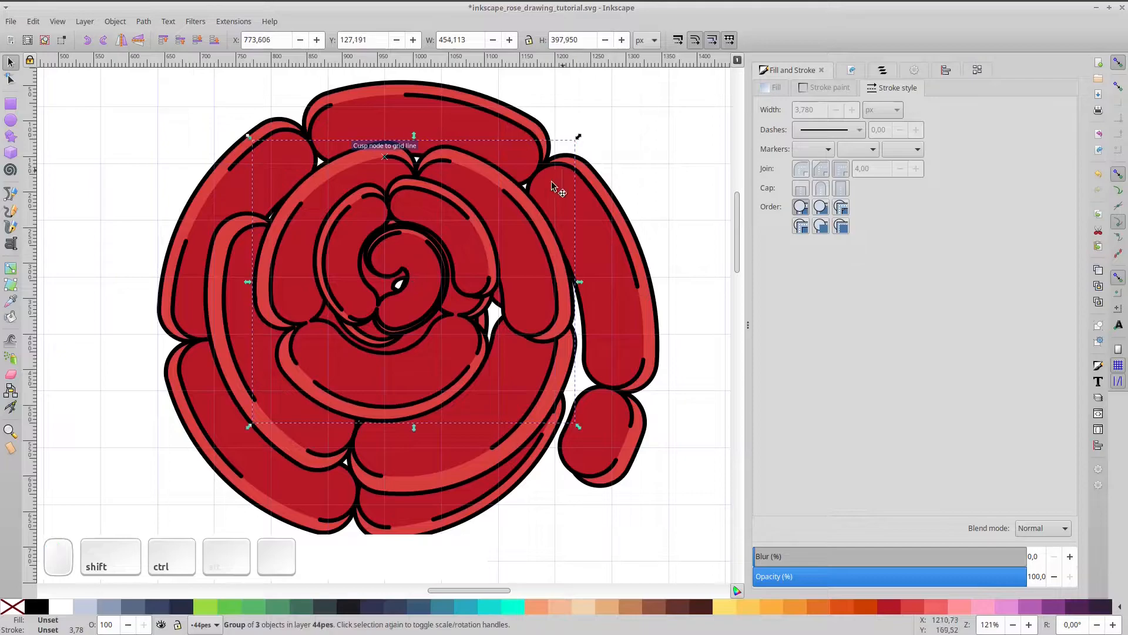
key("ctrl+z")
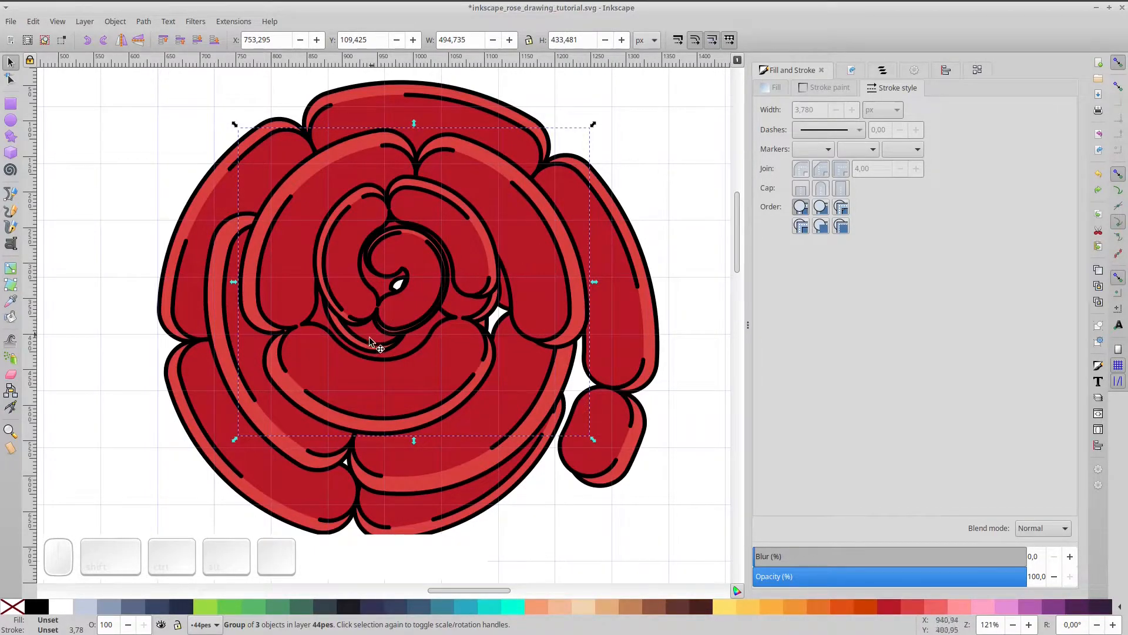
- Duplicate the rear ring, scale the copy to about 289 px wide and place it behind the small central petals
left_click(455, 435)
key("ctrl+d")
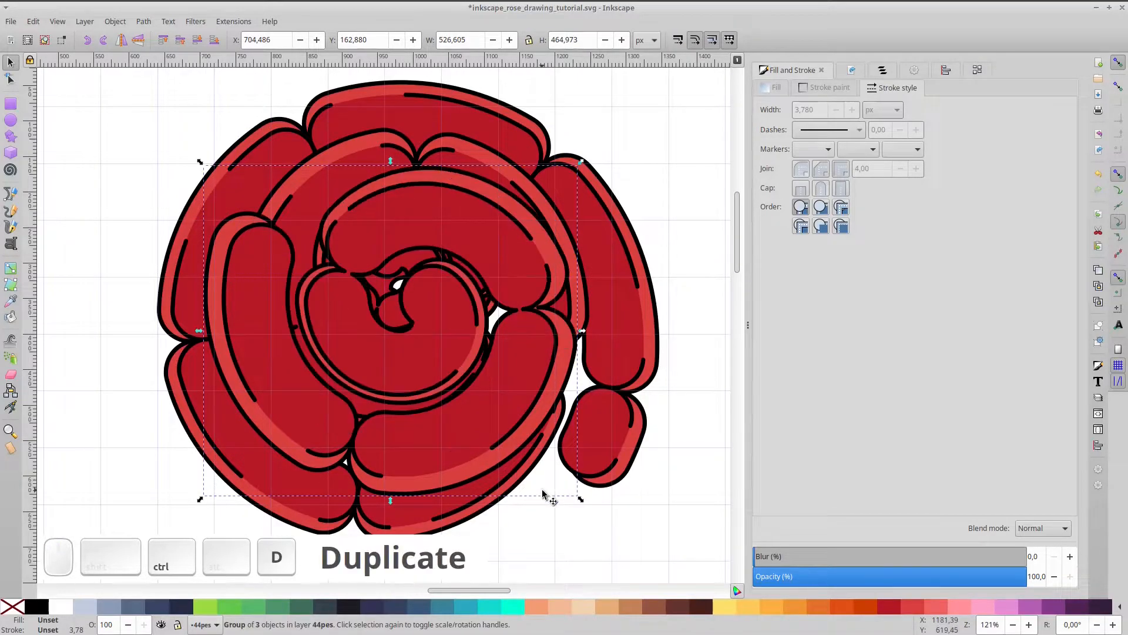
left_click_drag(581, 498, 520, 431)
mouse_move(456, 371)
left_mouse_down()
mouse_move(476, 327)
mouse_move(441, 344)
mouse_move(456, 351)
left_mouse_up()
left_click_drag(522, 400, 506, 386)
left_click_drag(465, 333, 452, 333)
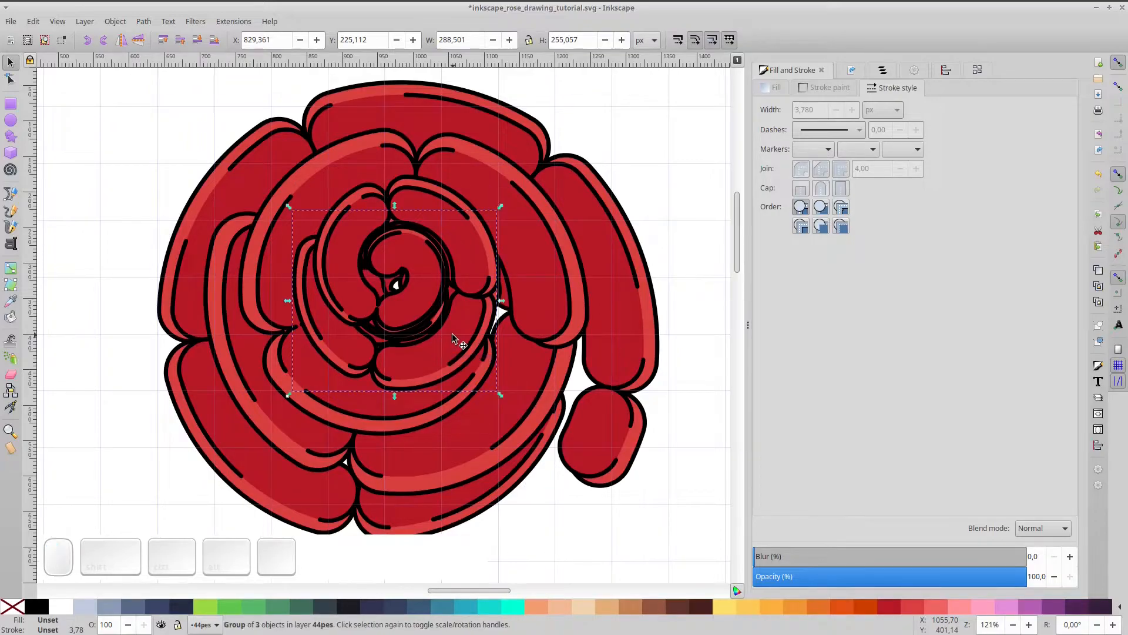
- Move the small central ring slightly straight down and deselect it
scroll(418, 331, "up", 1, "ctrl")
scroll(419, 331, "up", 1, "ctrl")
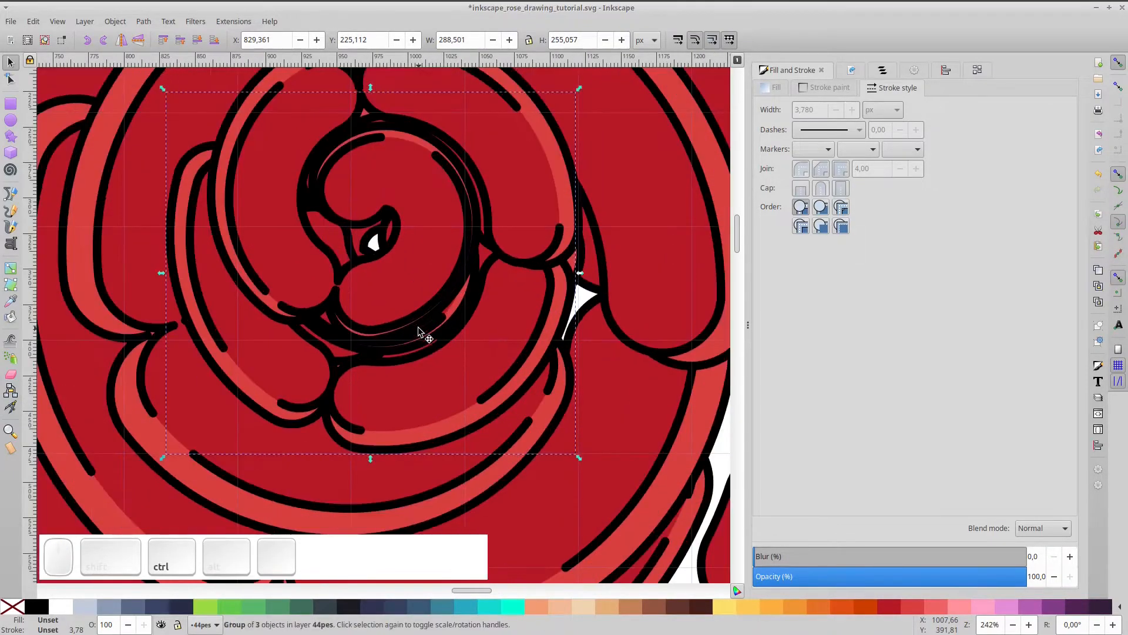
left_click(431, 239)
left_click_drag(425, 199, 425, 223, "ctrl")
key("5")
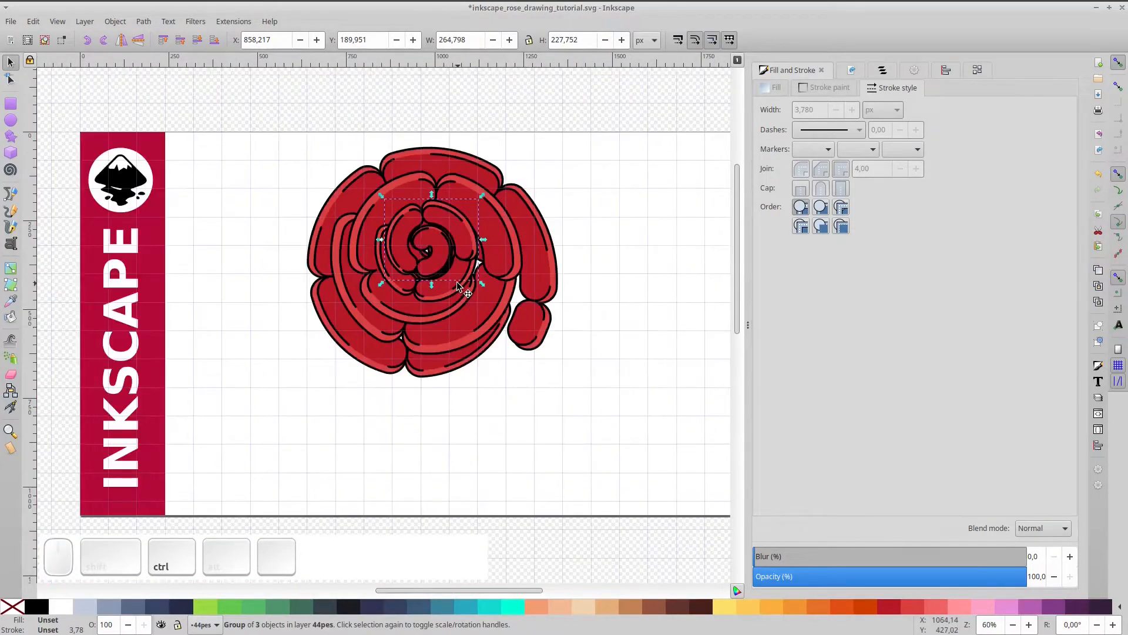
left_click(539, 225)
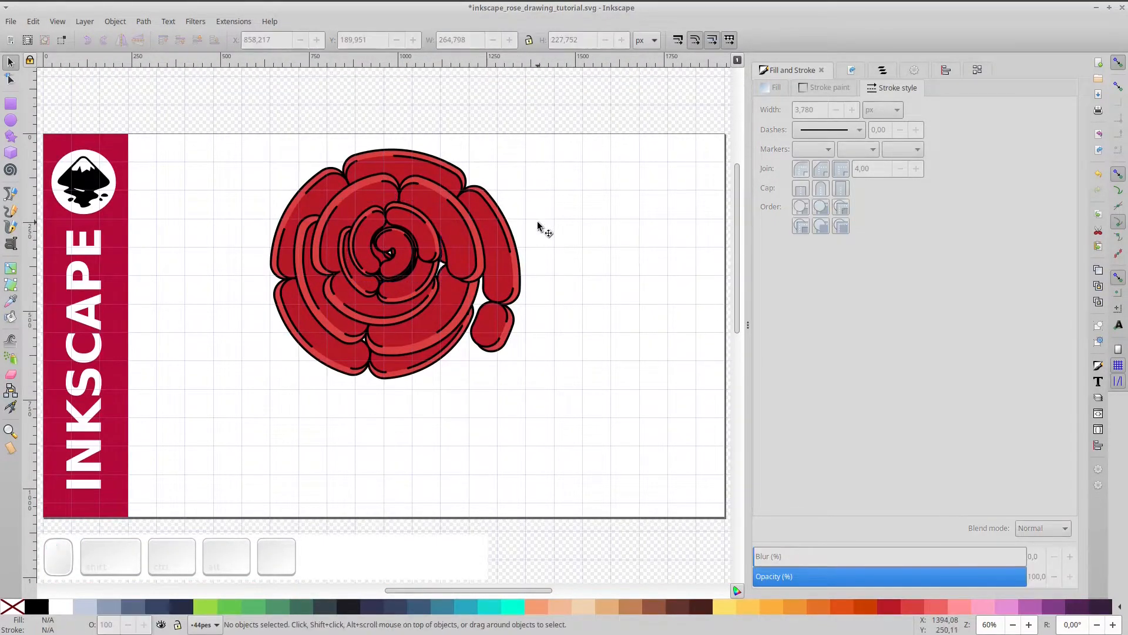
- Draw a circle about 594 px across over the rose, fill it with dark red and centre it on the petals
left_click(10, 120)
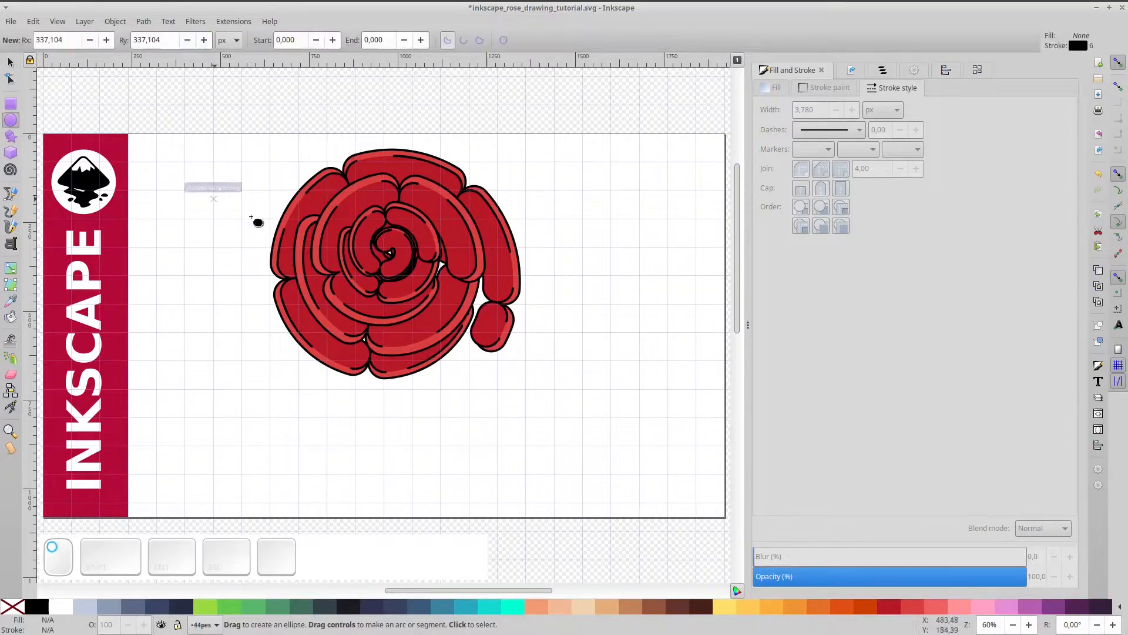
left_click_drag(391, 253, 509, 362, "ctrl+shift")
left_click(10, 62)
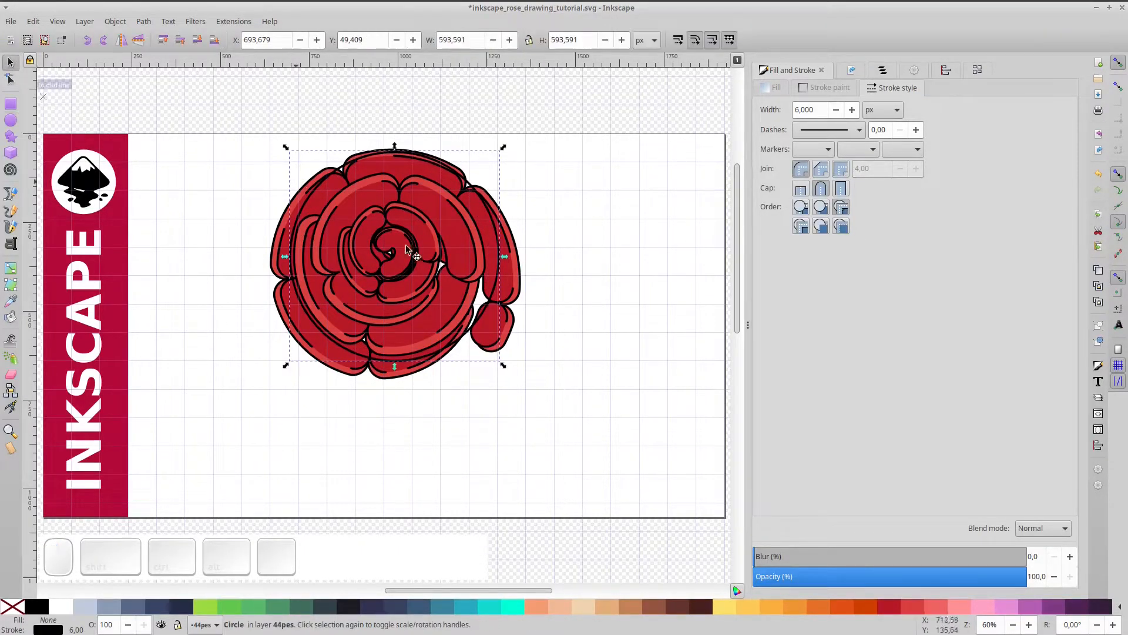
left_click(889, 606)
left_click_drag(423, 220, 386, 212)
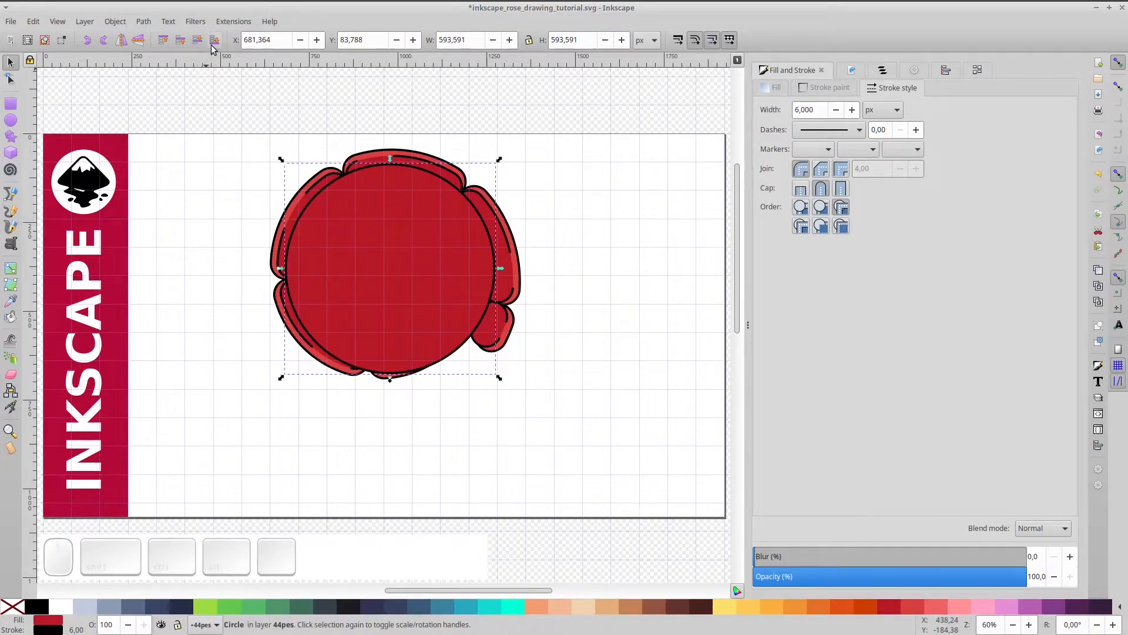
- Lower the red circle level by level behind the petal groups so it fills the gaps in the rose
left_click(214, 45)
key("ctrl+z")
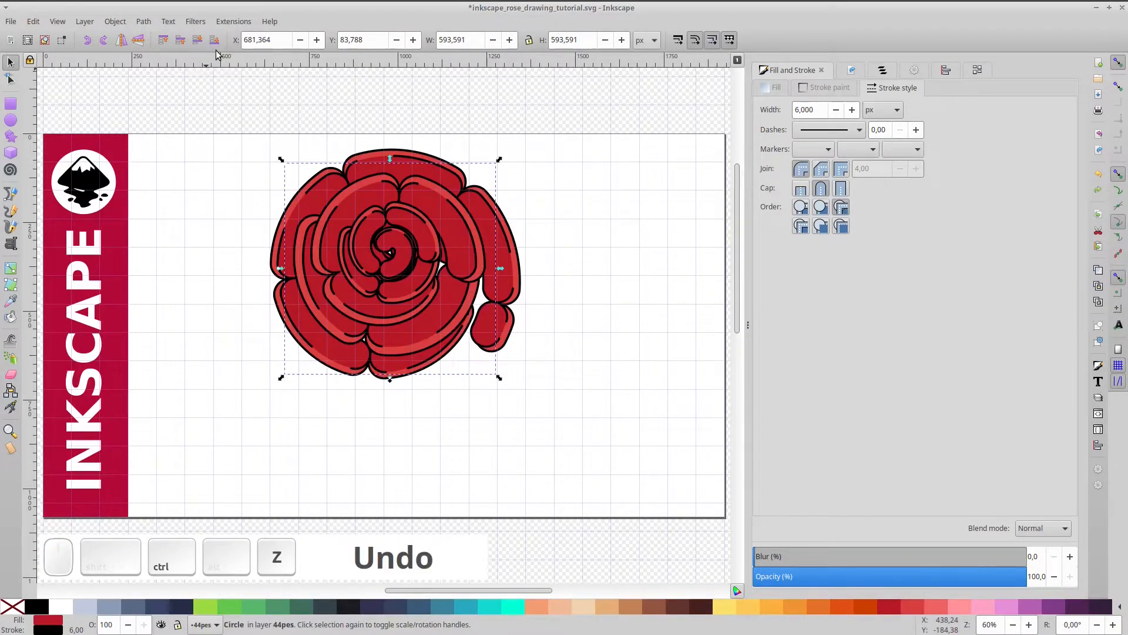
left_click(198, 40)
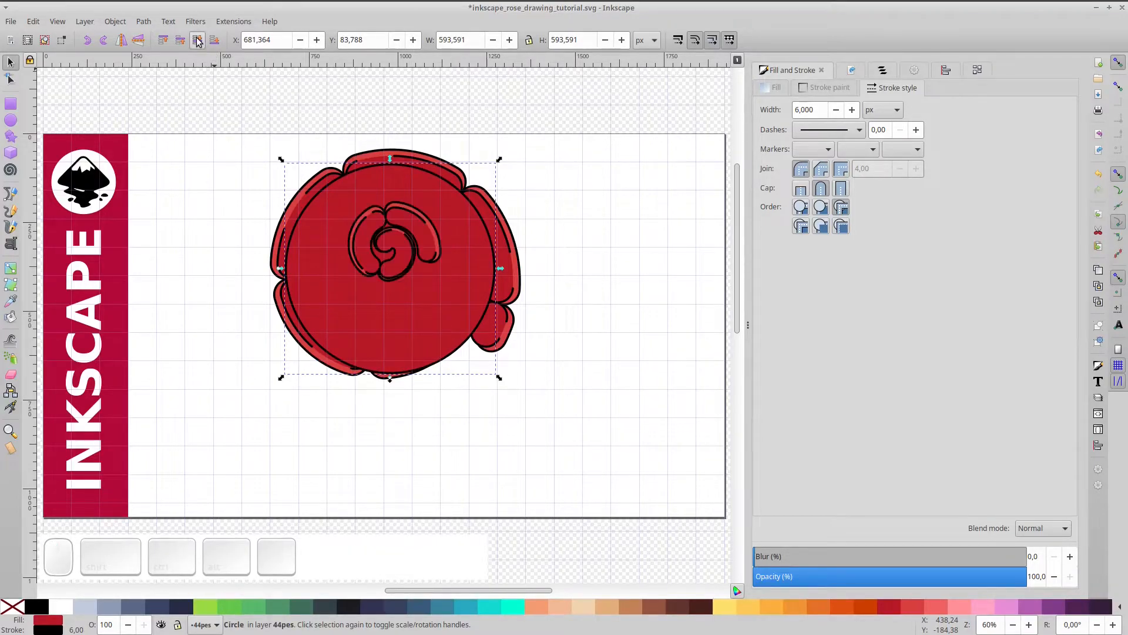
left_click(197, 40)
left_click(197, 40)
left_click(197, 40)
left_click(197, 40)
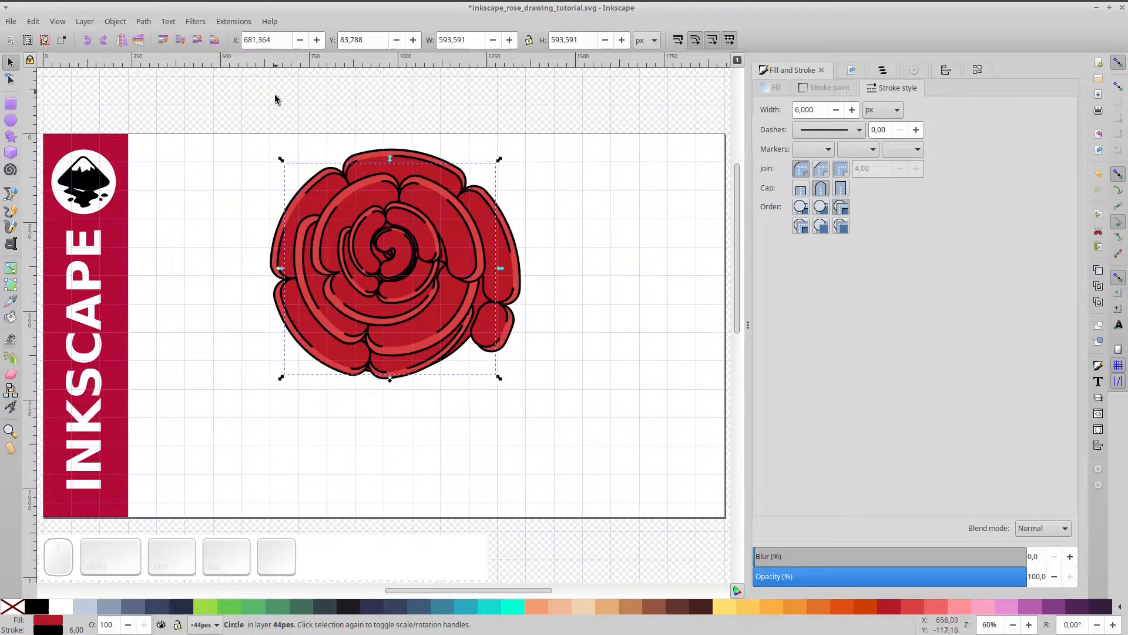
- Group all the rose parts and move the group down and right to about X 699, Y 146 px
left_click_drag(208, 130, 558, 411)
key("ctrl")
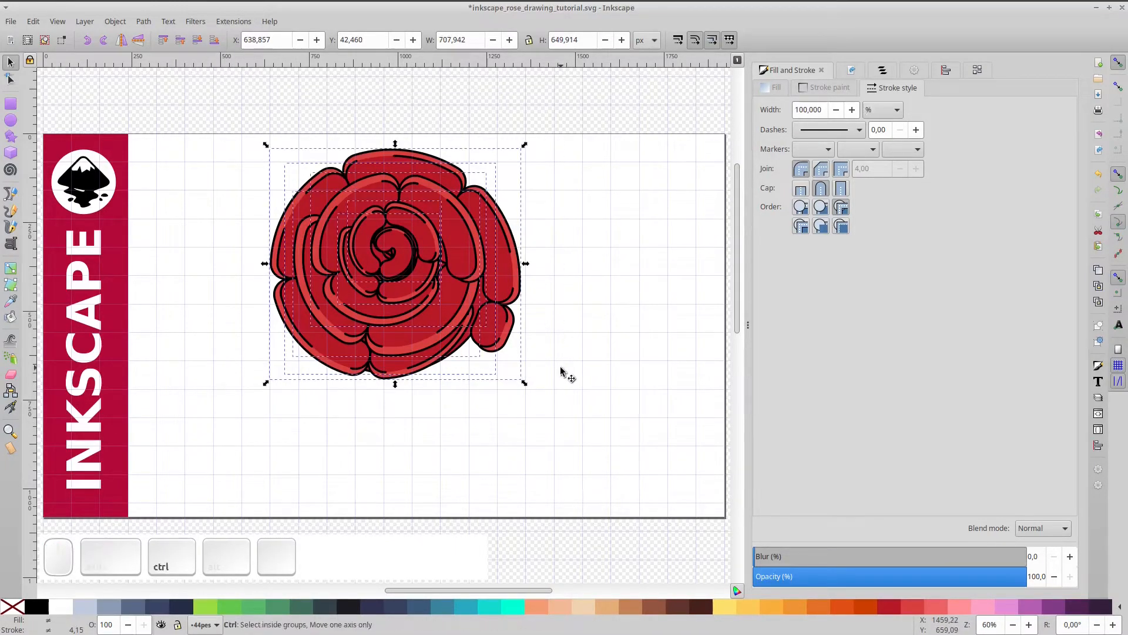
key("ctrl+g")
left_click_drag(402, 266, 429, 311)
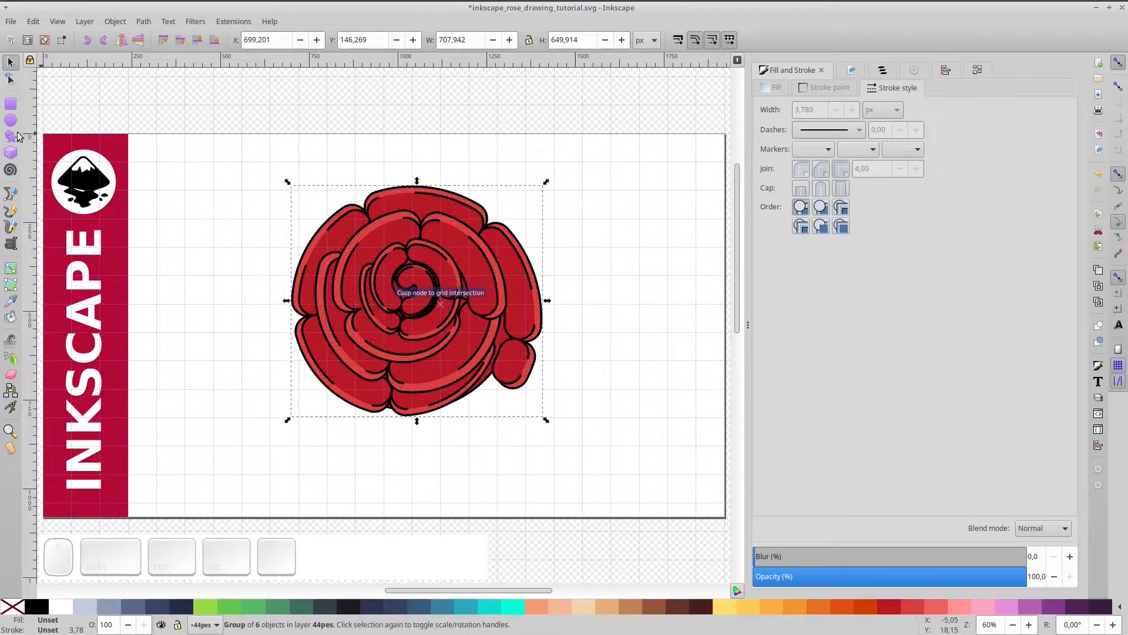
- Draw a circle about 534 px across beside the rose and place a duplicate about 131 px to its right
left_click(10, 120)
mouse_move(244, 108)
left_mouse_down()
mouse_move(327, 234)
mouse_move(399, 258)
mouse_move(347, 202)
mouse_move(306, 185)
left_mouse_up()
left_click(10, 62)
mouse_move(216, 186)
left_mouse_down()
mouse_move(225, 245)
mouse_move(206, 242)
mouse_move(256, 254)
left_mouse_up()
key("ctrl+d")
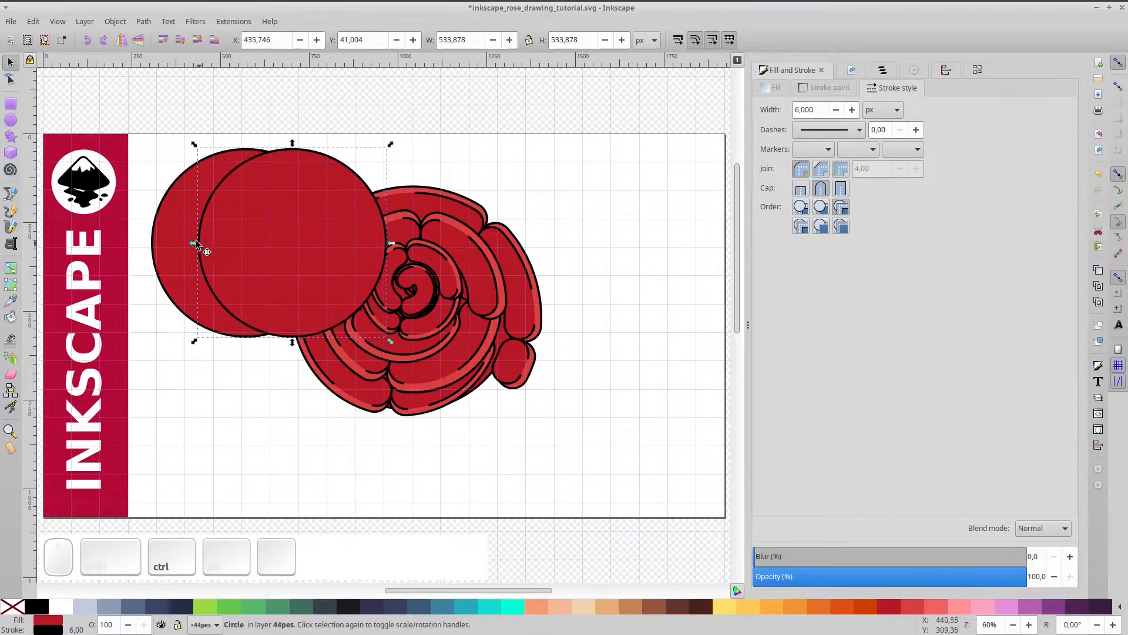
- Intersect the two overlapping circles into a leaf shape and fill it with green
left_click(174, 229, "shift")
key("ctrl+asterisk")
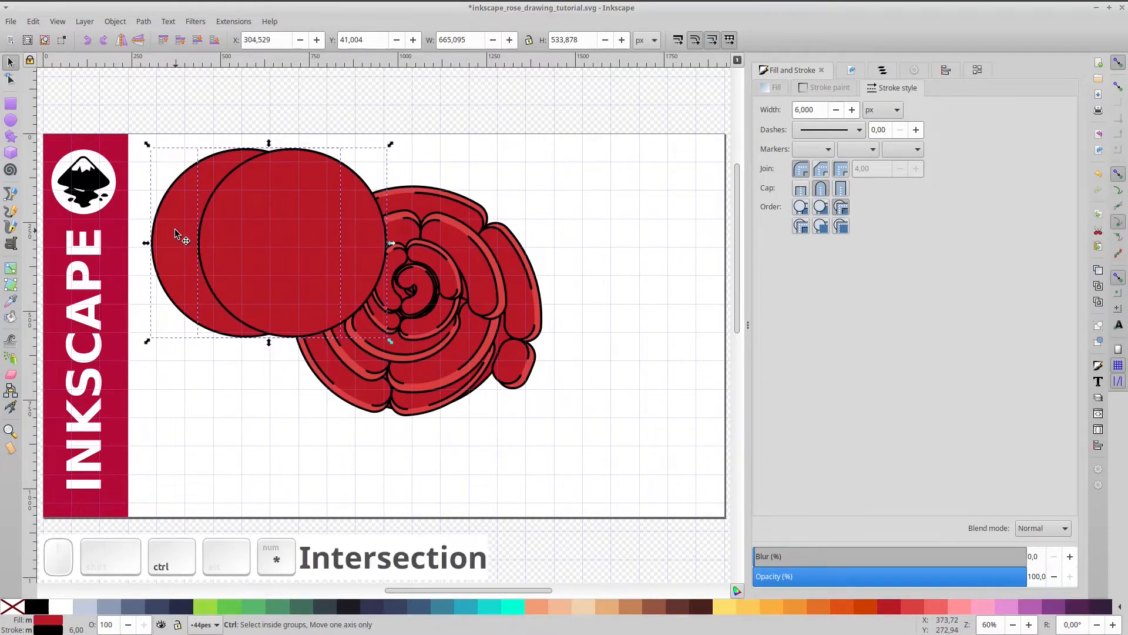
left_click(275, 604)
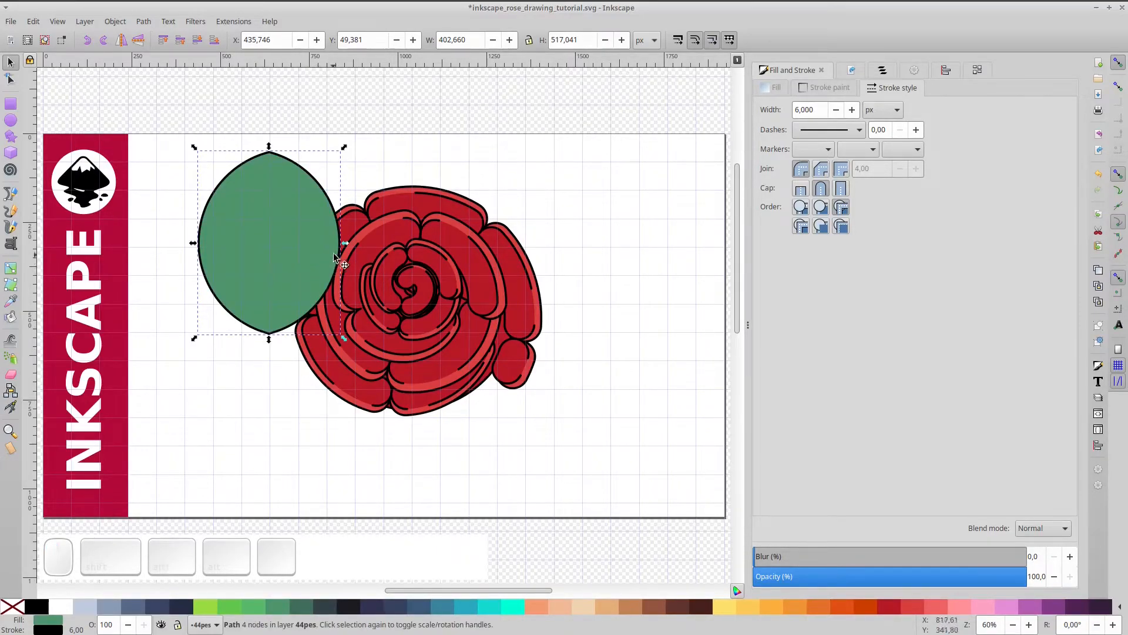
- Duplicate the green leaf and narrow the copy about its centre to about 196 px wide
left_click_drag(346, 251, 306, 244)
key("ctrl+z")
key("ctrl+d")
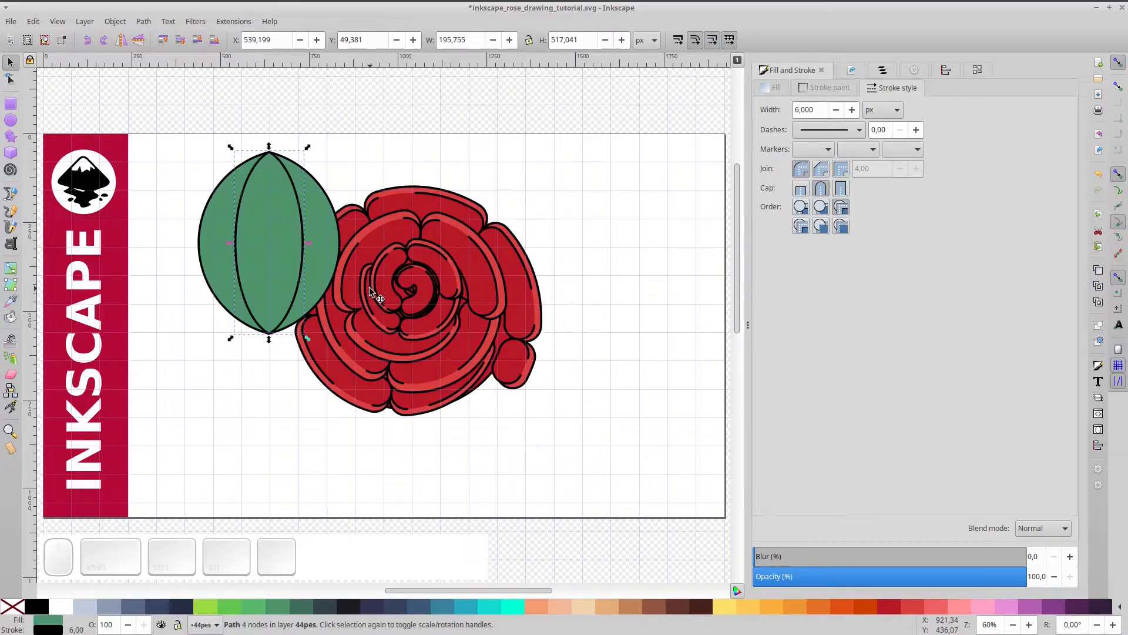
- Delete the left-hand segments of the narrow leaf copy so that only its right-hand arc remains as a vein
double_click(282, 239)
left_click_drag(192, 129, 287, 357)
left_click_drag(283, 356, 282, 356)
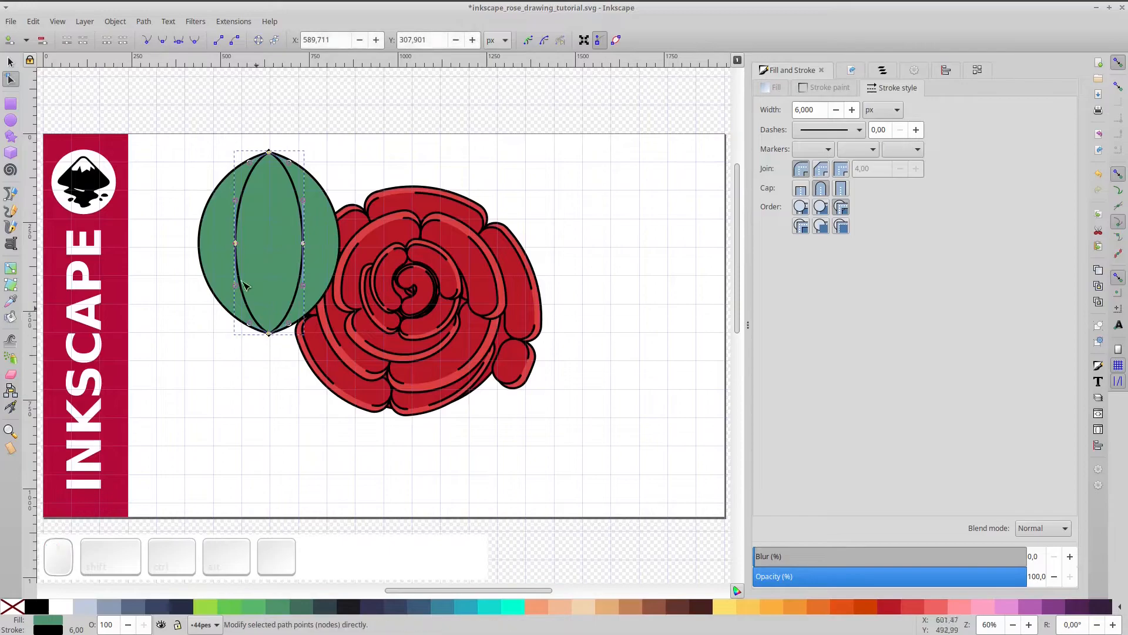
left_click(121, 40)
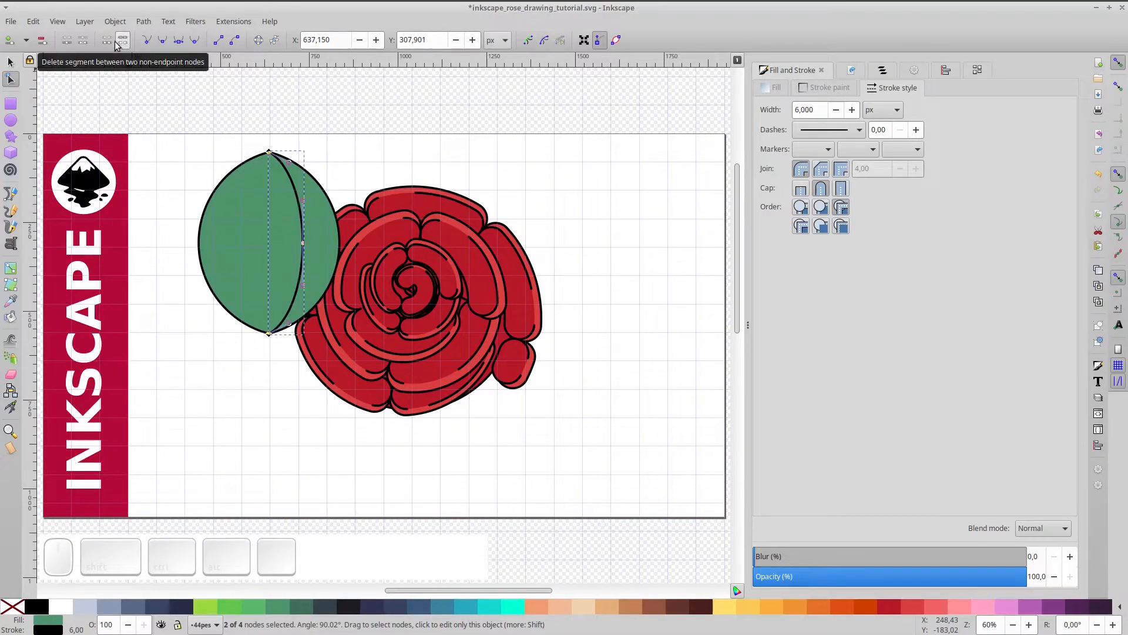
left_click(11, 63)
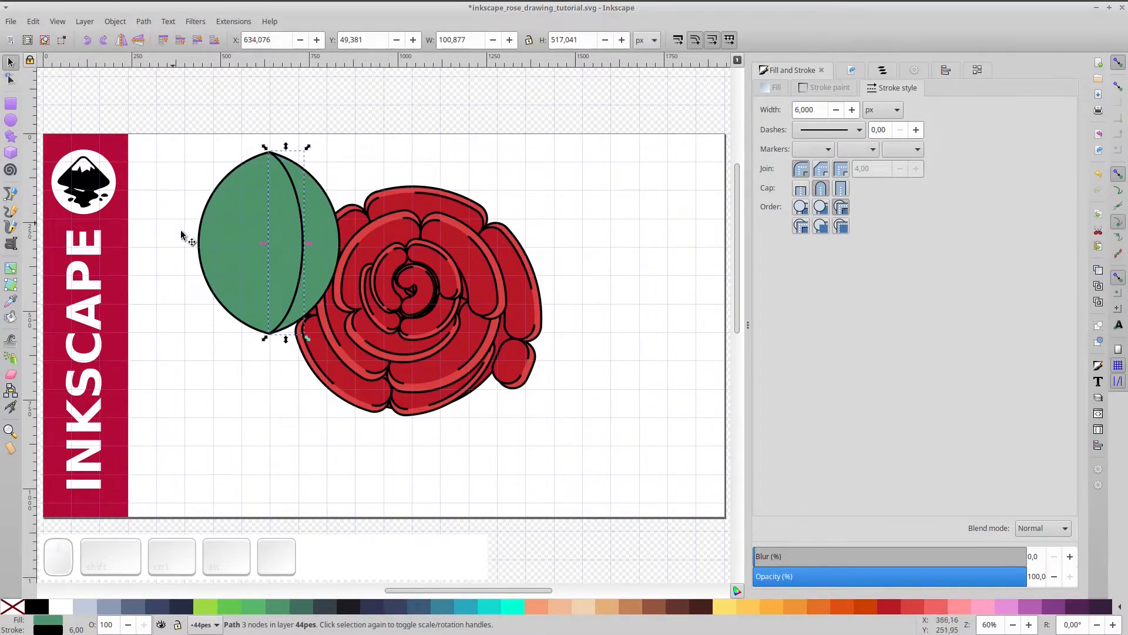
- Narrow the vein curve from its right edge to about 77 px wide and group it with the green leaf
left_click_drag(298, 242, 292, 242)
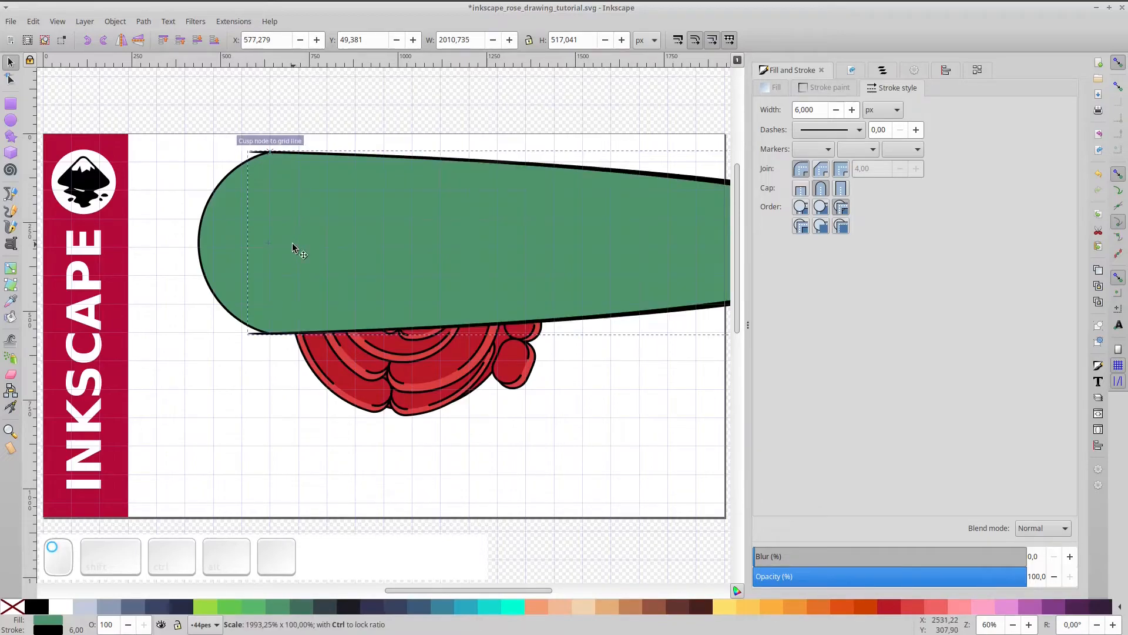
key("ctrl+z")
scroll(300, 244, "up", 3, "ctrl")
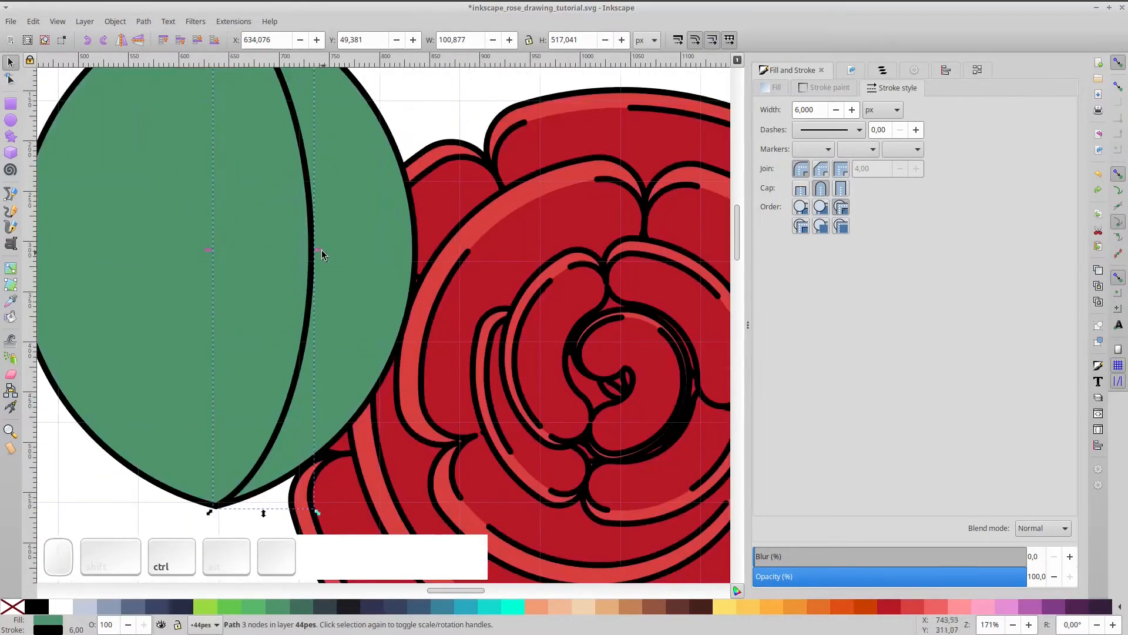
left_click_drag(317, 254, 296, 253)
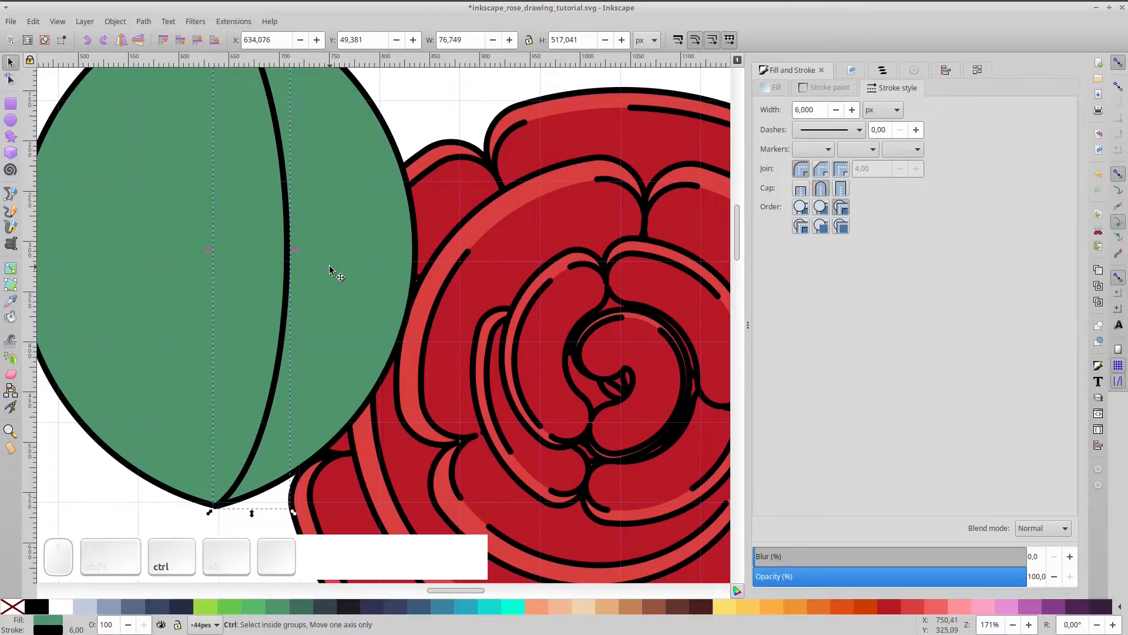
scroll(329, 266, "down", 3, "ctrl")
left_click(347, 267, "shift")
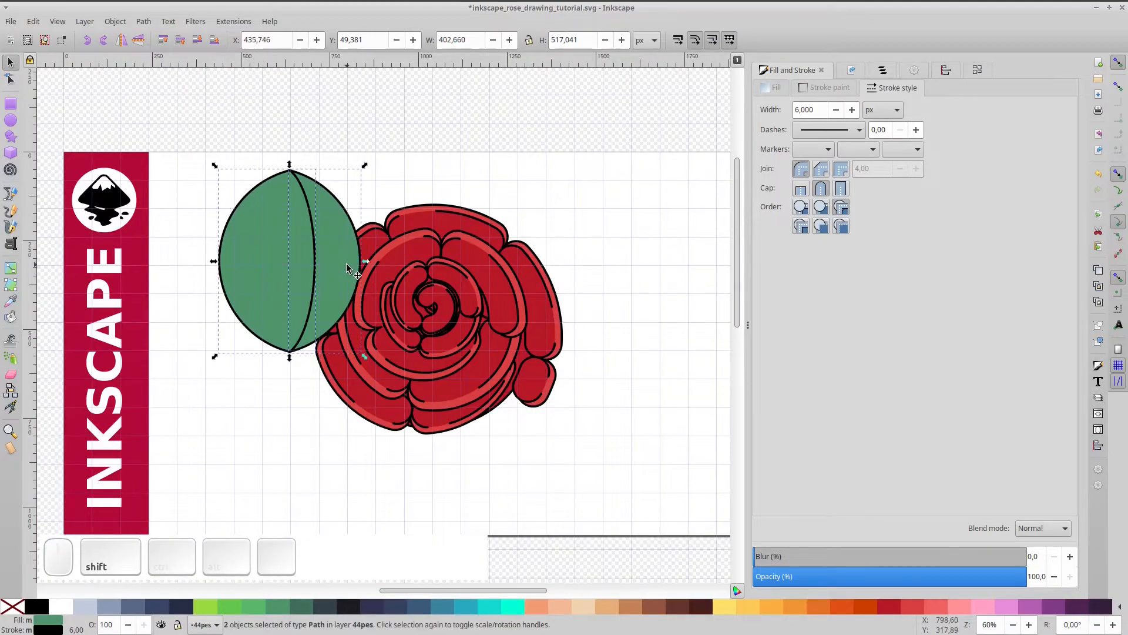
key("ctrl+g")
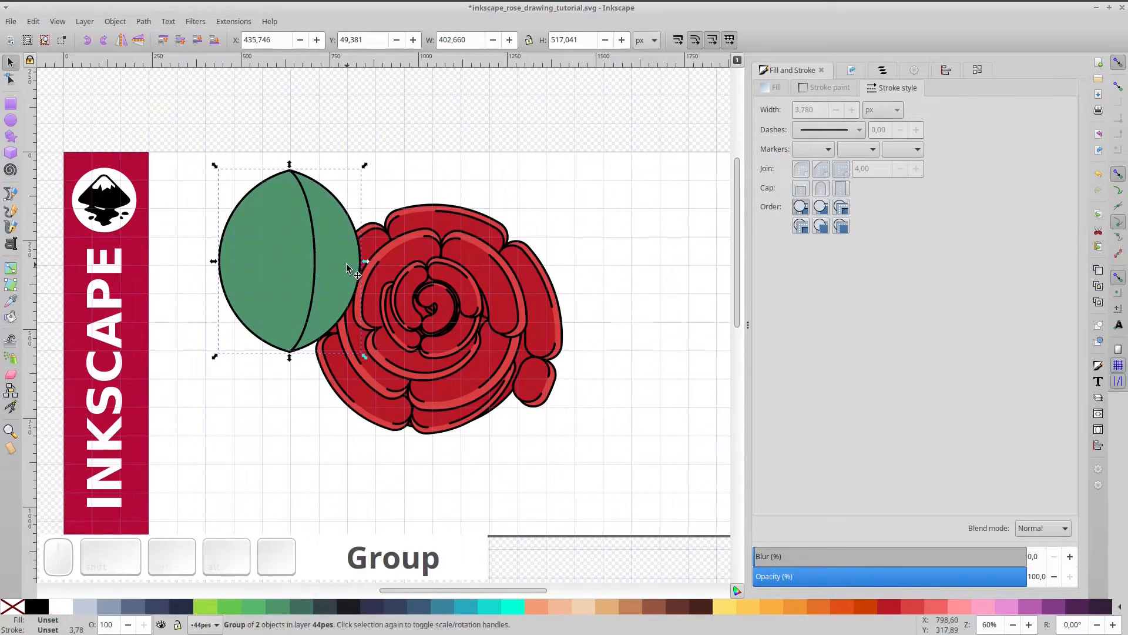
left_click(347, 268)
left_click_drag(357, 167, 310, 213)
key("ctrl+z")
key("ctrl+z")
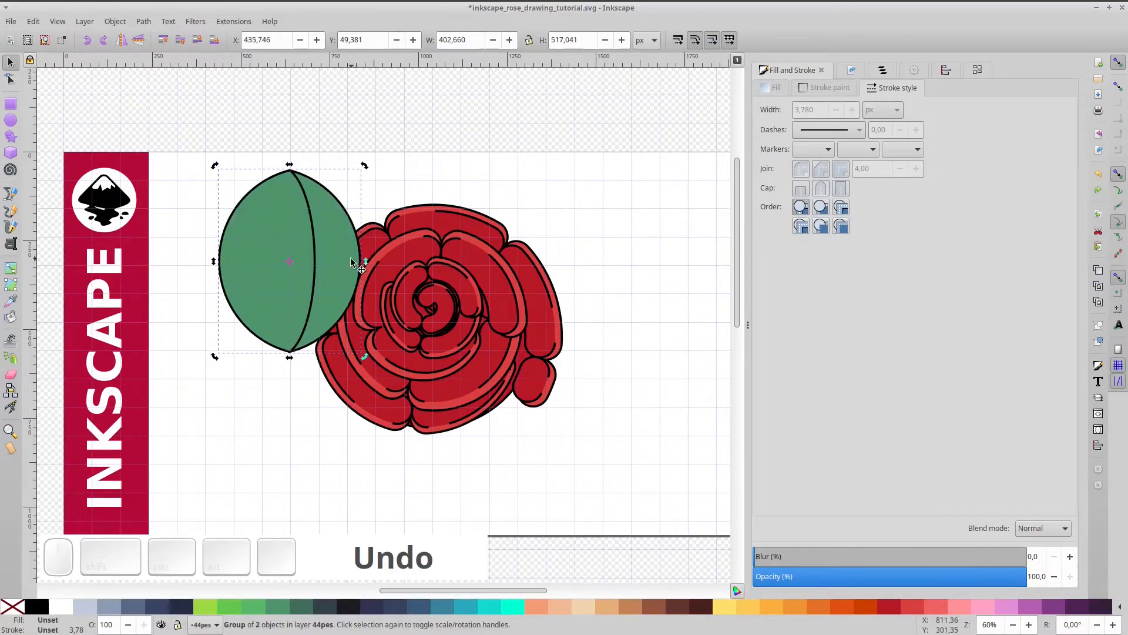
- Narrow the leaf group from its right edge to about 249 px wide, then ungroup and regroup its parts
left_click_drag(363, 264, 327, 268)
key("ctrl+shift+g")
key("ctrl+g")
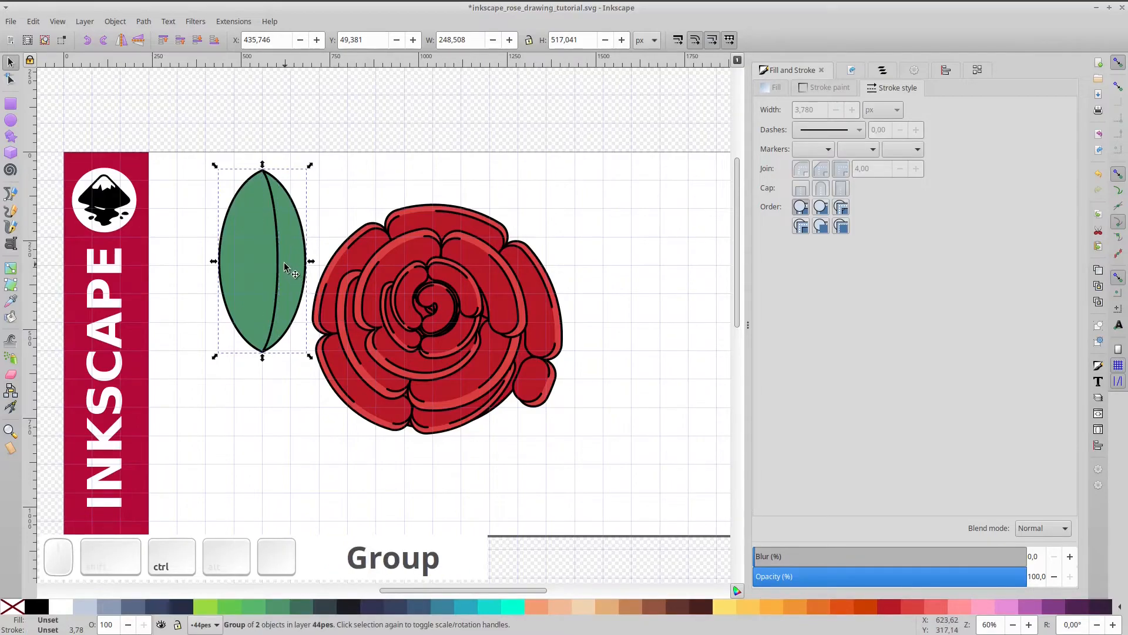
- Rotate the leaf so its tip points to the upper left and place it behind the rose at about X 513, Y 195 px
left_click(292, 271)
left_click_drag(311, 359, 396, 293)
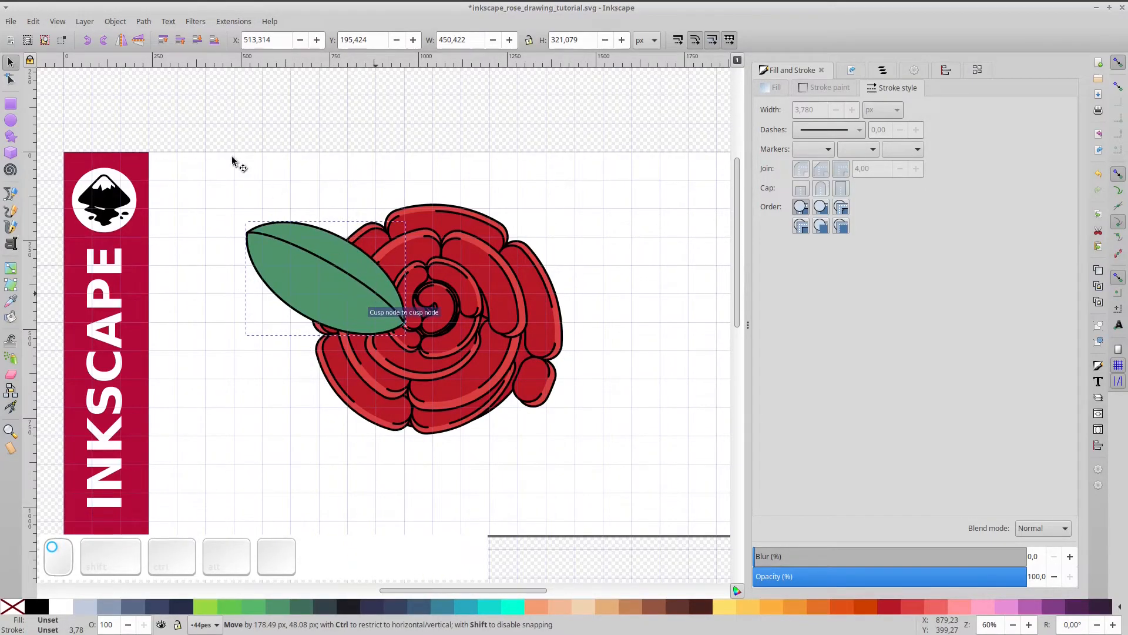
left_click(198, 40)
- Group the leaf with the rose and enter the combined group for editing
left_click(444, 302, "shift")
key("ctrl+g")
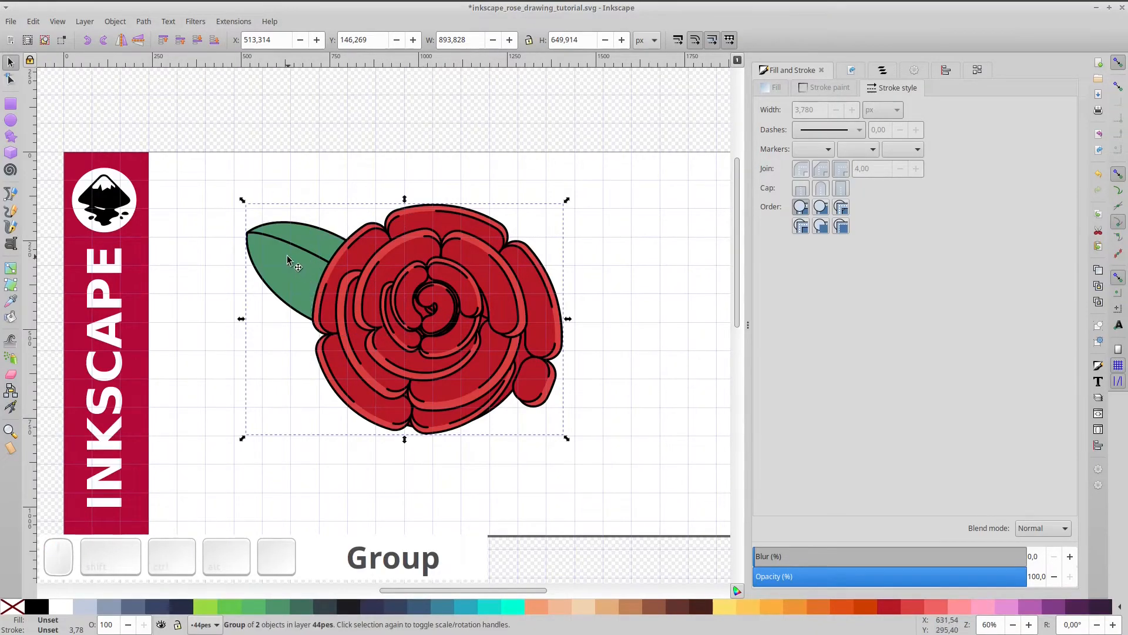
double_click(287, 259)
- Duplicate the leaf, rotate the copy 90° clockwise and place it over the rose's upper right
left_click(287, 258)
key("ctrl+d")
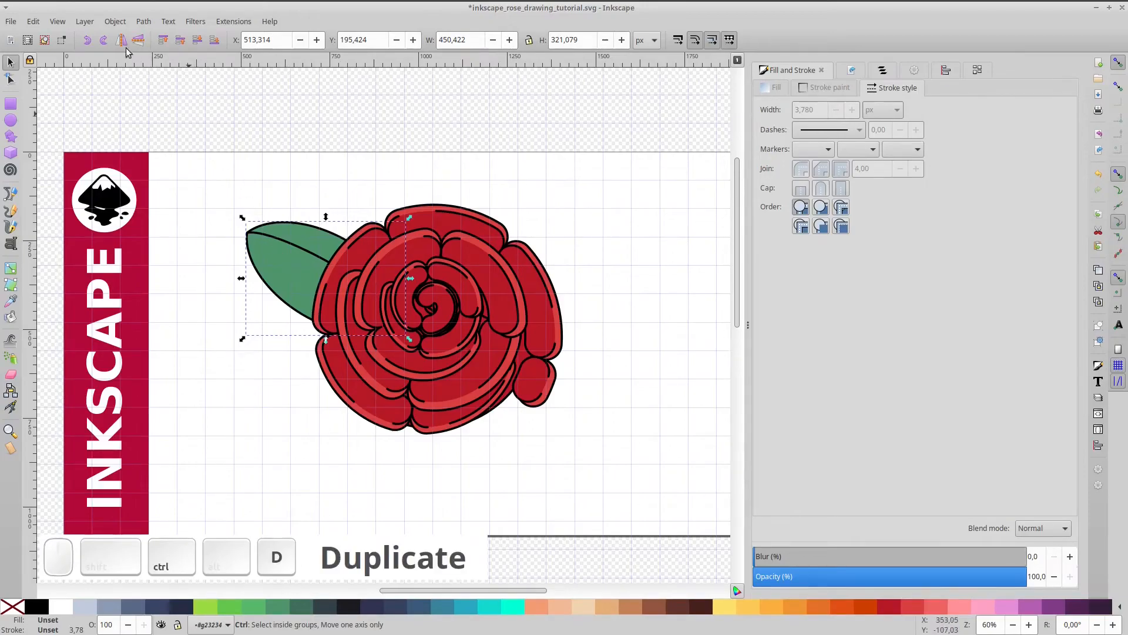
left_click(104, 40)
left_click_drag(309, 252, 511, 248)
- Duplicate the upper-right leaf, rotate the copy clockwise to point farther right, and lower both leaves behind the rose
left_click(517, 235)
key("ctrl+d")
left_click_drag(567, 189, 582, 273)
left_click(548, 231, "shift")
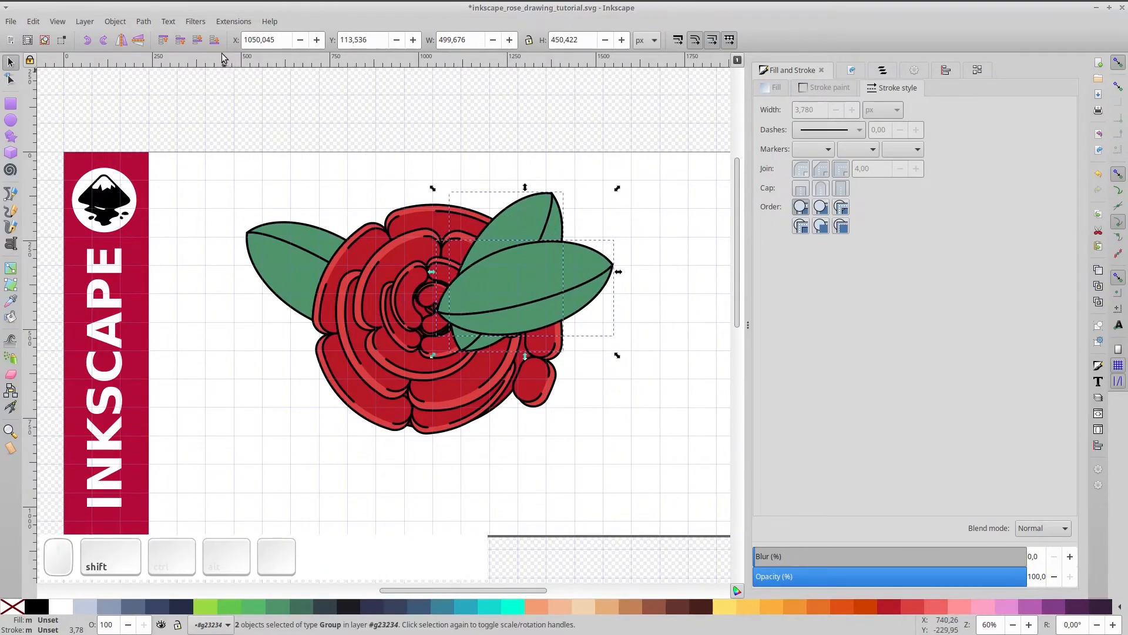
left_click(213, 39)
- Duplicate the upper-left leaf and rotate and move the copy to the rose's lower left at about X 762, Y 446 px
left_click(280, 264)
key("ctrl+d")
left_click(298, 266)
left_click(103, 40)
left_click_drag(344, 295, 409, 405)
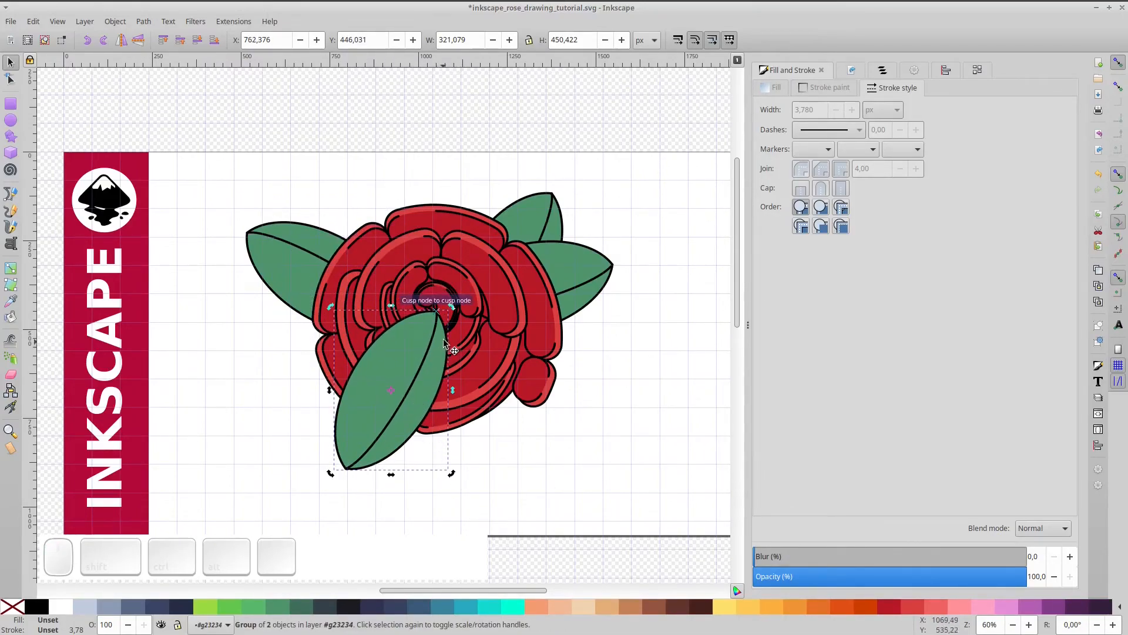
- Widen the lower-left leaf to about 373 px and set it behind the rose at about X 718, Y 446 px
left_click(443, 383)
left_click_drag(444, 385, 485, 407)
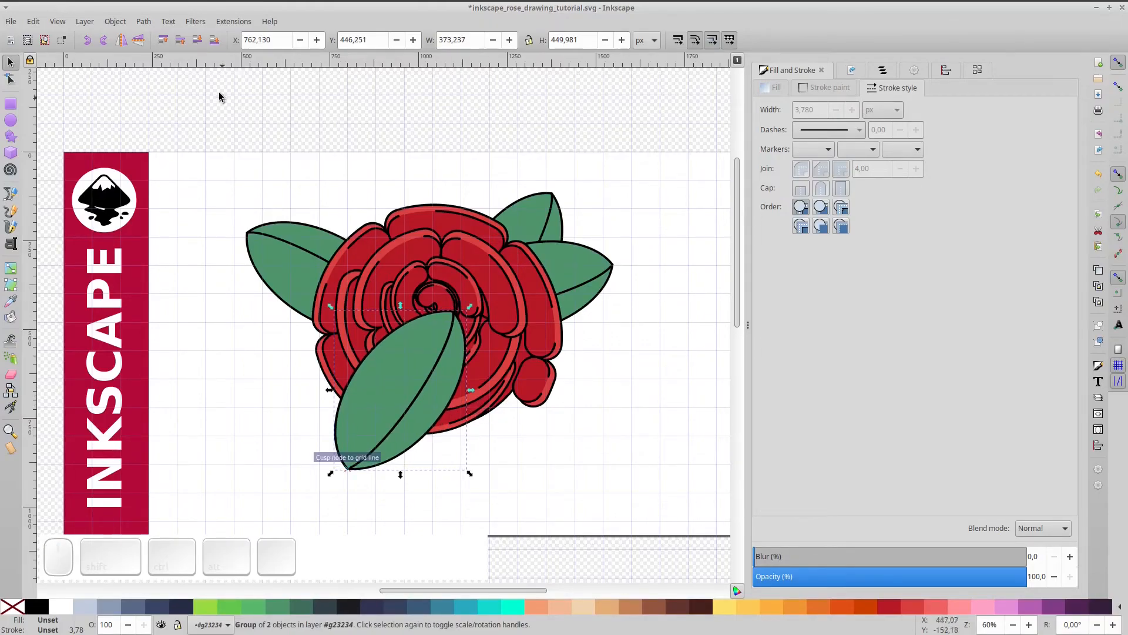
left_click(214, 39)
mouse_move(361, 451)
left_mouse_down()
mouse_move(342, 453)
mouse_move(372, 466)
left_mouse_up()
- Duplicate the lower-left leaf, rotate the copy to point downward, and place it behind the rose at about X 881, Y 317 px
key("ctrl+d")
left_click(380, 468)
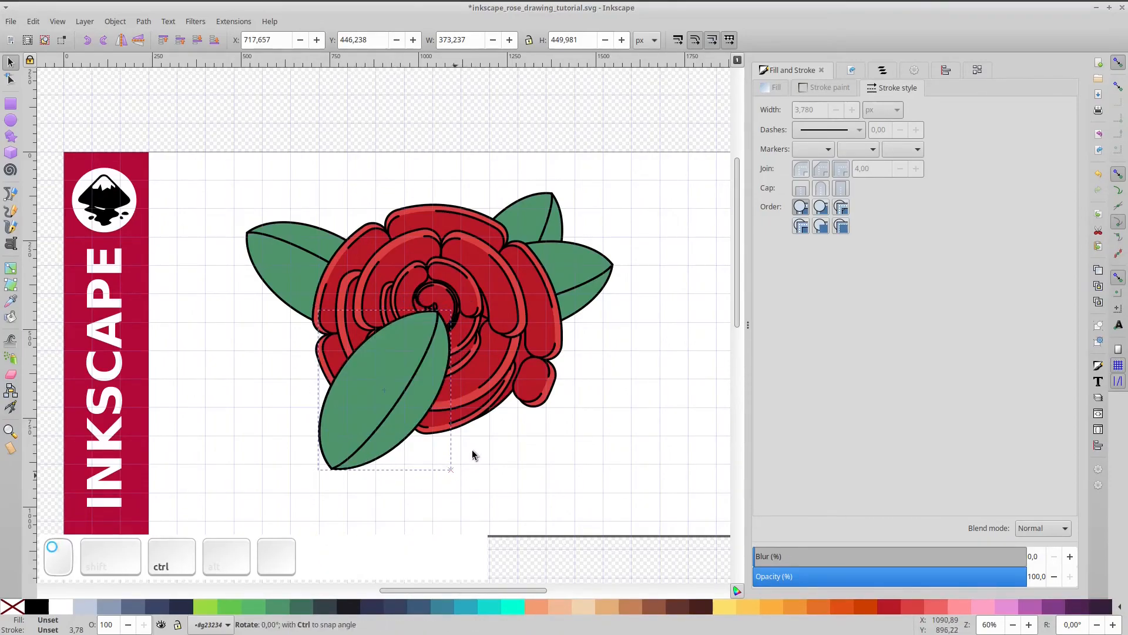
left_click_drag(470, 457, 486, 423)
left_click_drag(408, 436, 445, 406)
left_click(214, 40)
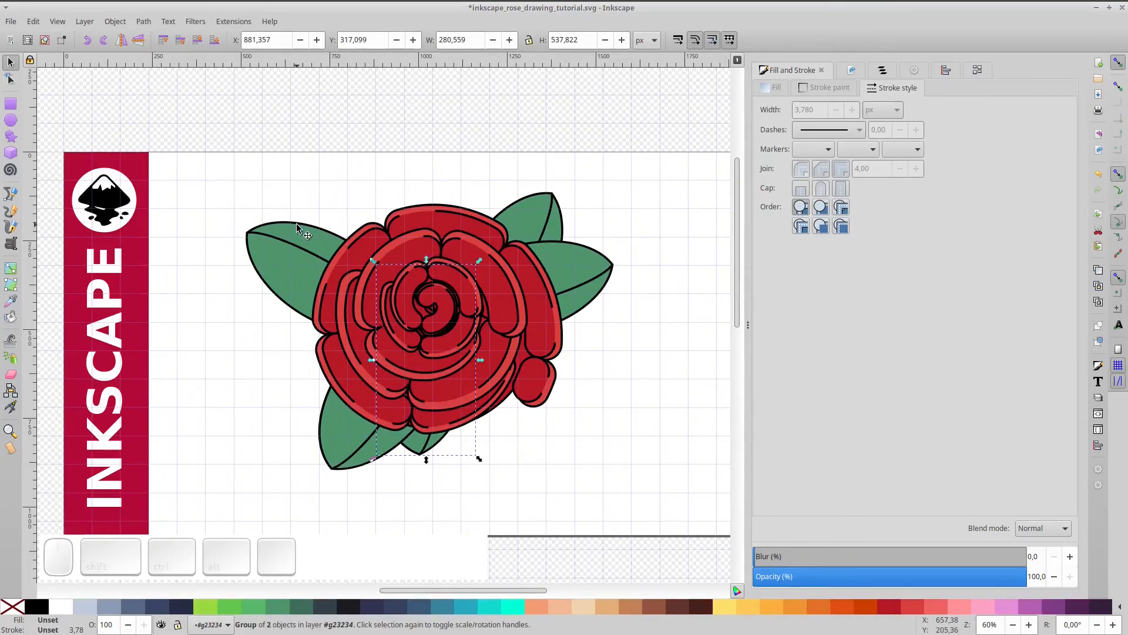
- Centre the whole rose-and-leaves group horizontally and vertically on the white background rectangle, aligning relative to the last selected object
left_click(351, 122)
left_click(658, 225)
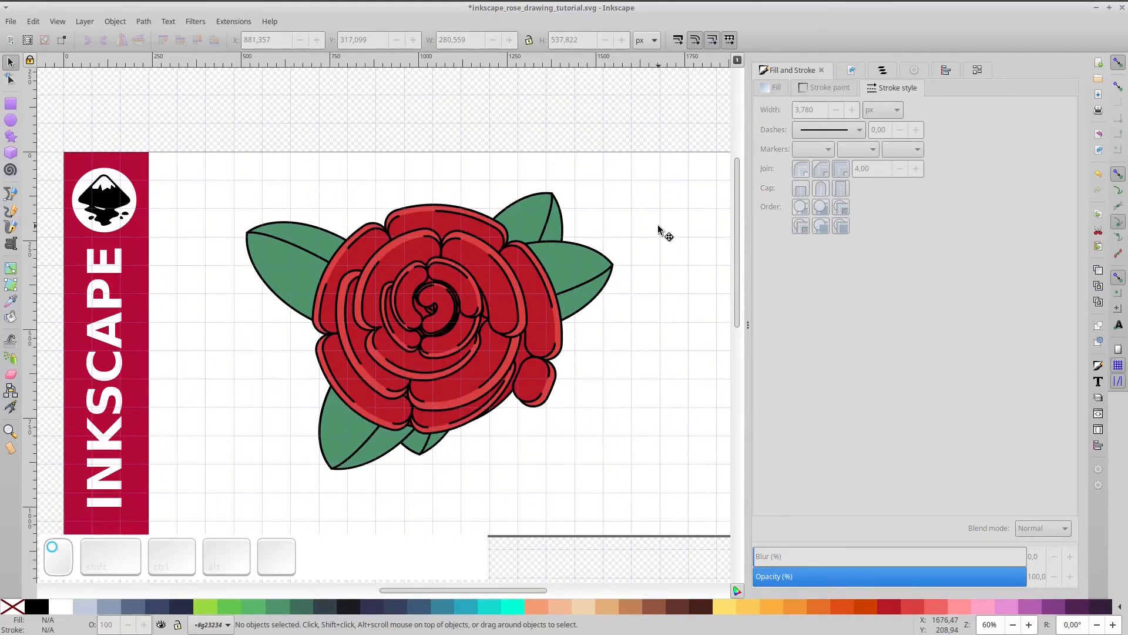
left_click(498, 262)
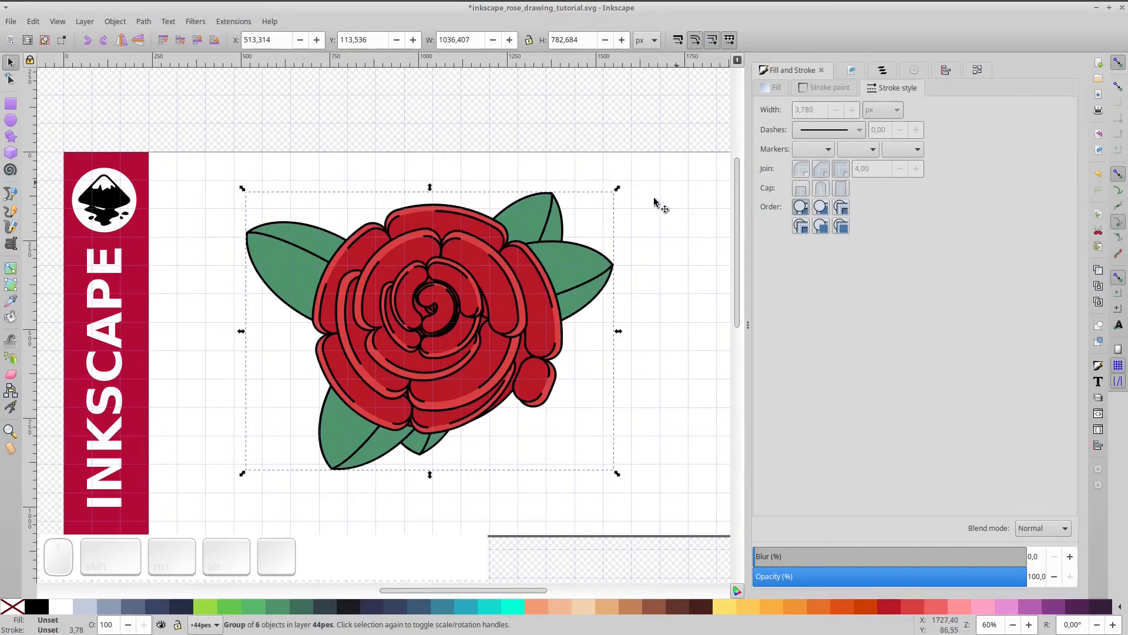
left_click(679, 196, "shift")
left_click(947, 69)
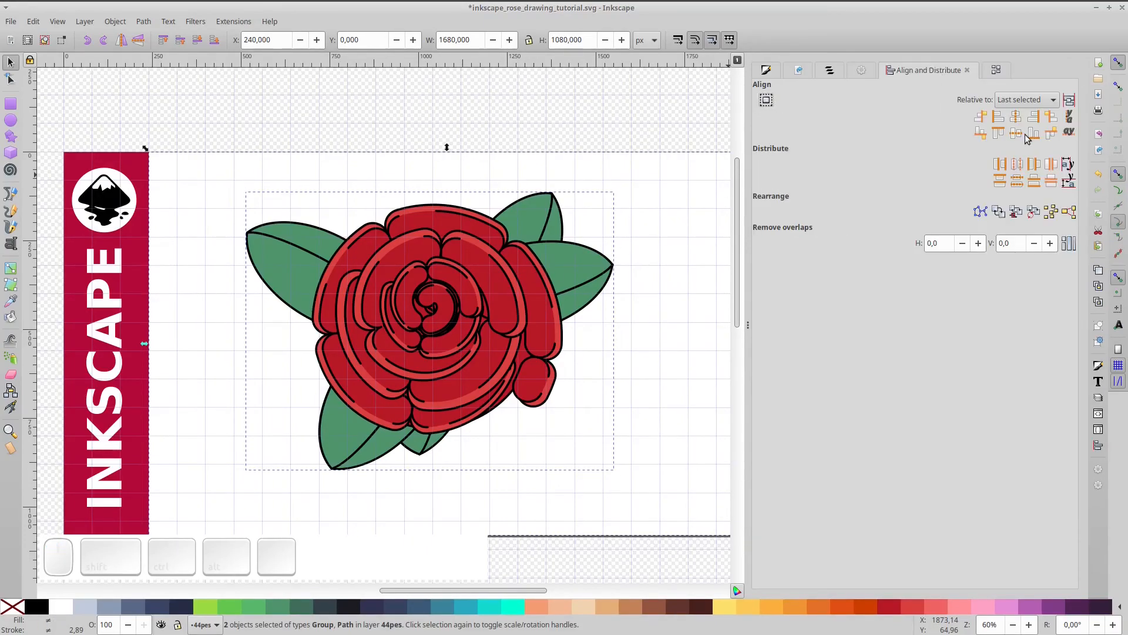
left_click(1015, 117)
left_click(1017, 134)
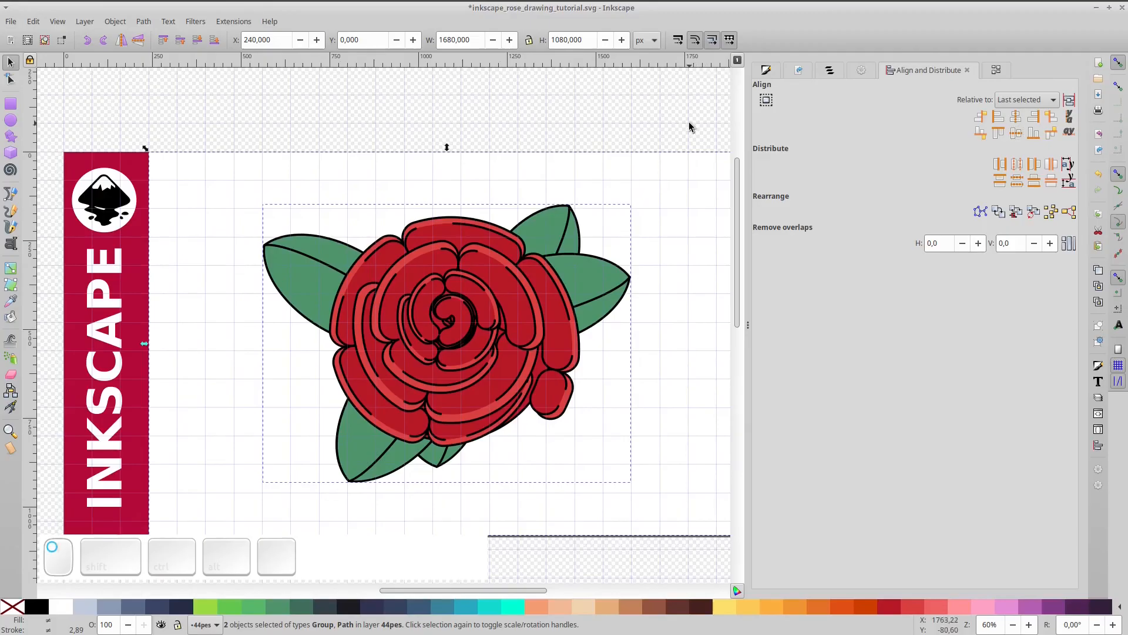